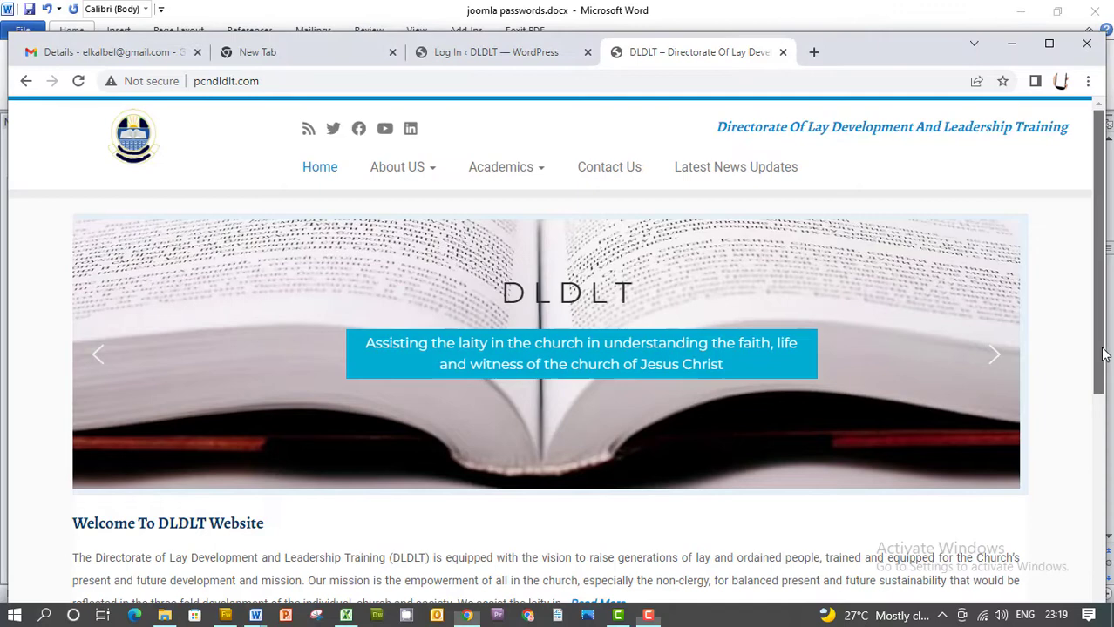
# Look over the DLDLT website's homepage, from the slider down to the application form and image links.
pyautogui.moveTo(1103, 357); pyautogui.dragTo(1103, 368)
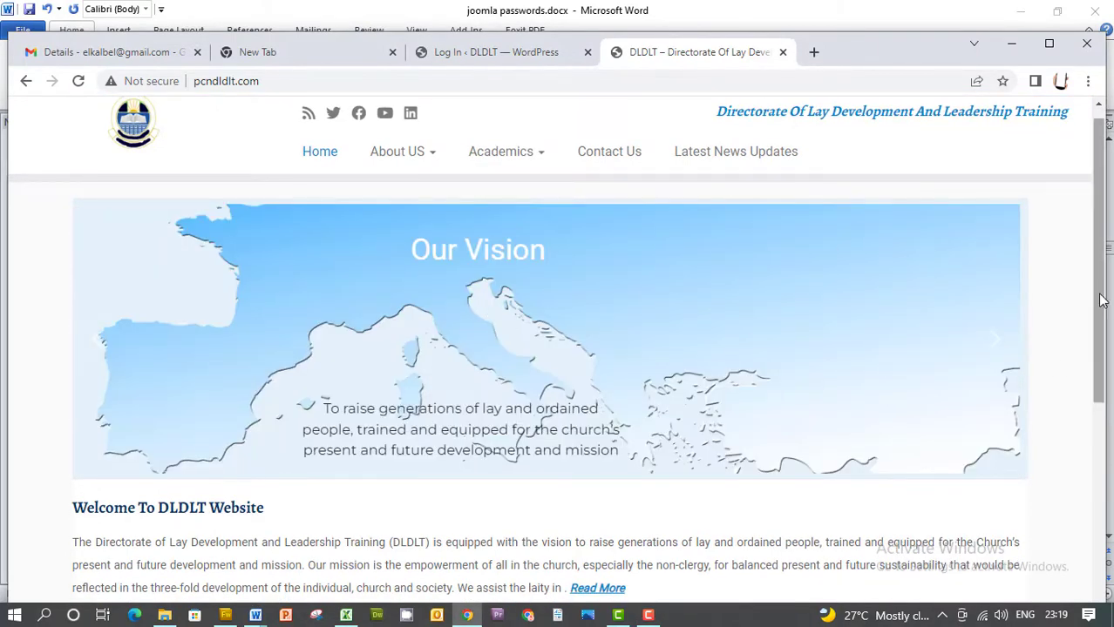
pyautogui.moveTo(1103, 301); pyautogui.dragTo(1102, 311)
pyautogui.scroll(-3, 1103, 357)
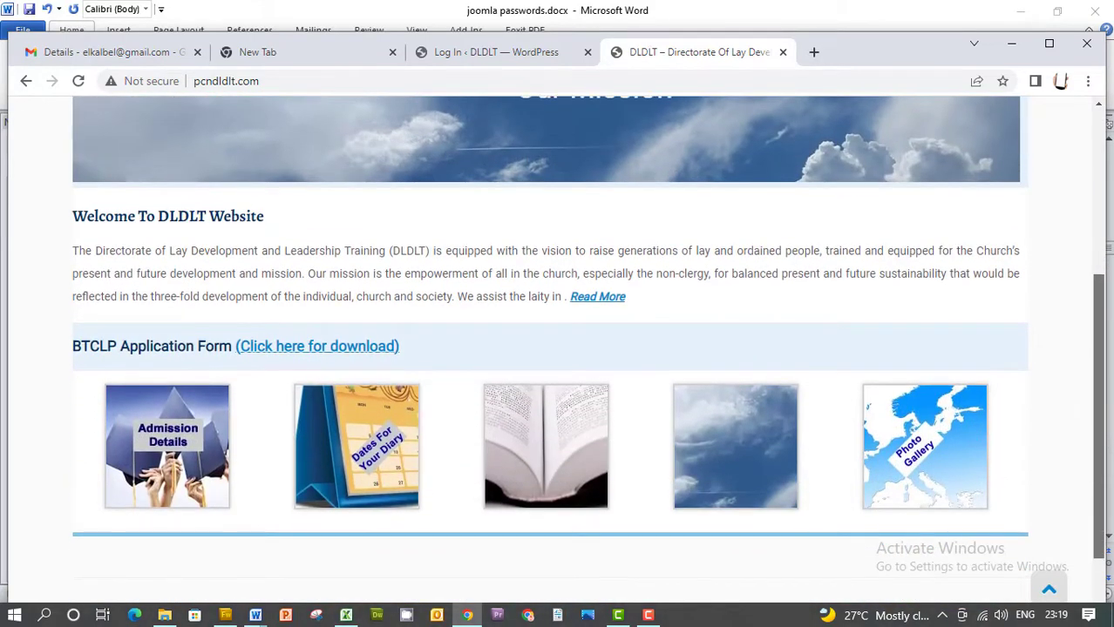
pyautogui.moveTo(1102, 297); pyautogui.dragTo(1071, 85)
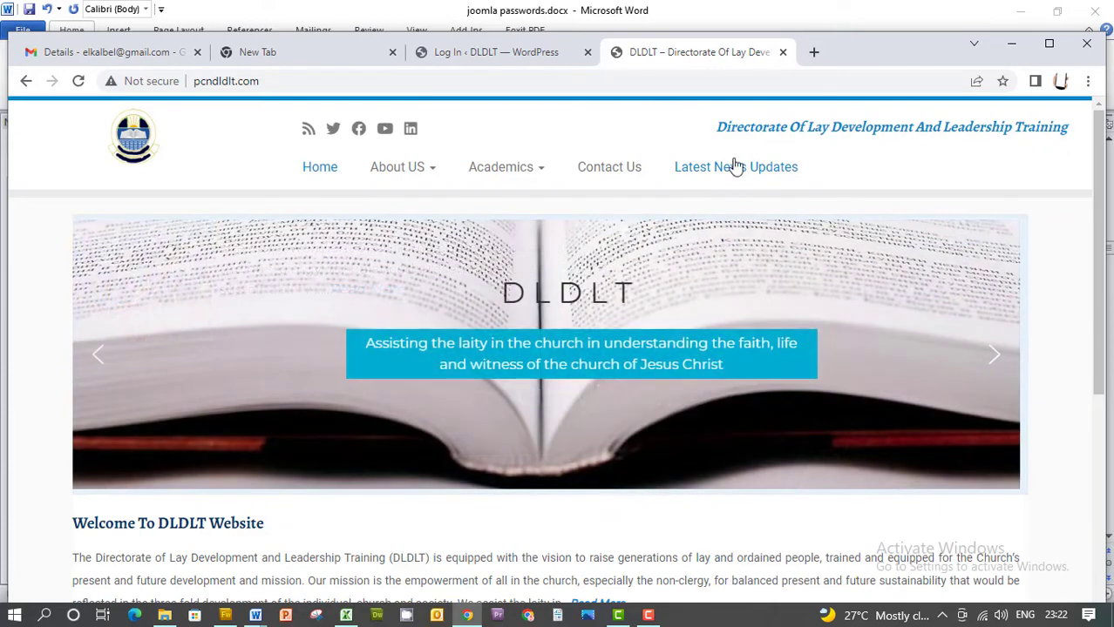
# Log in to the DLDLT WordPress site with the username and account password, completing the reCAPTCHA check.
pyautogui.click(495, 53)
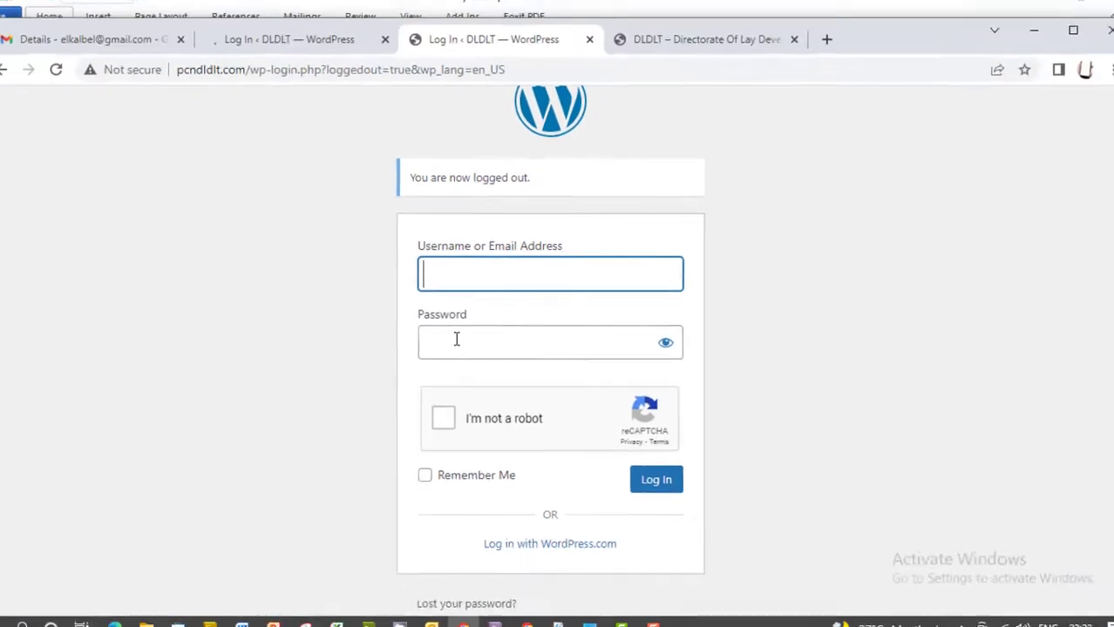
pyautogui.click(456, 339)
pyautogui.click(523, 384)
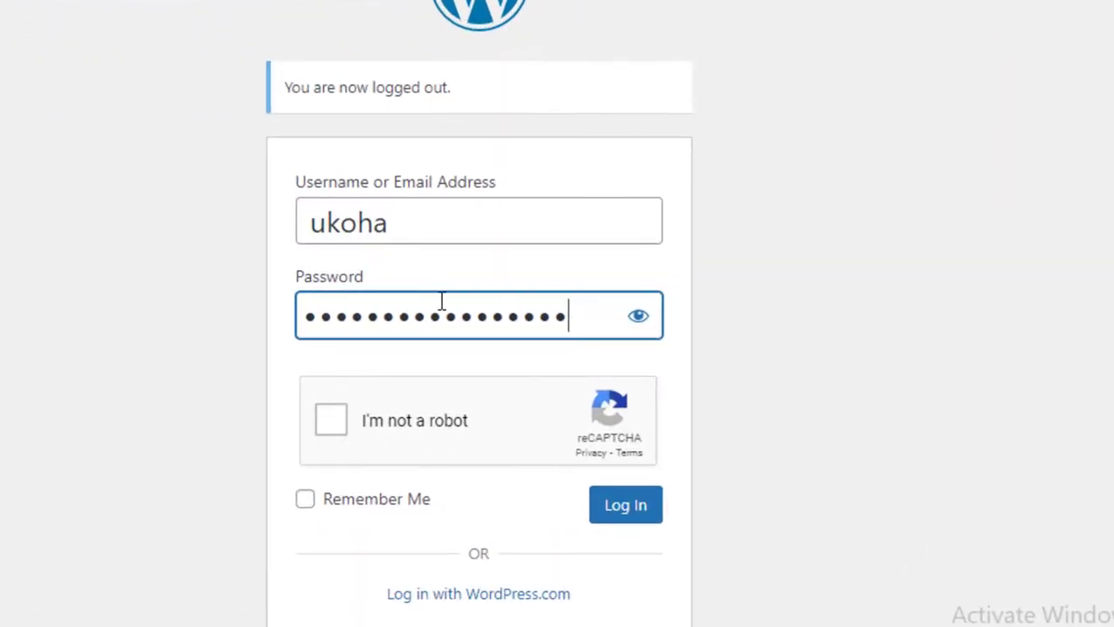
pyautogui.click(331, 421)
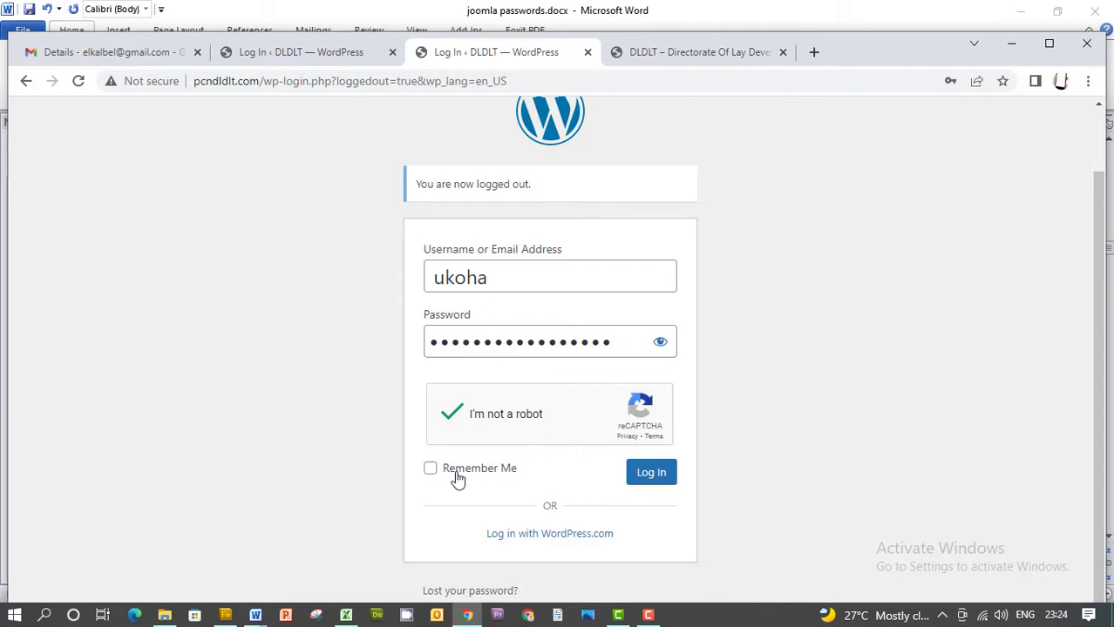
pyautogui.click(651, 475)
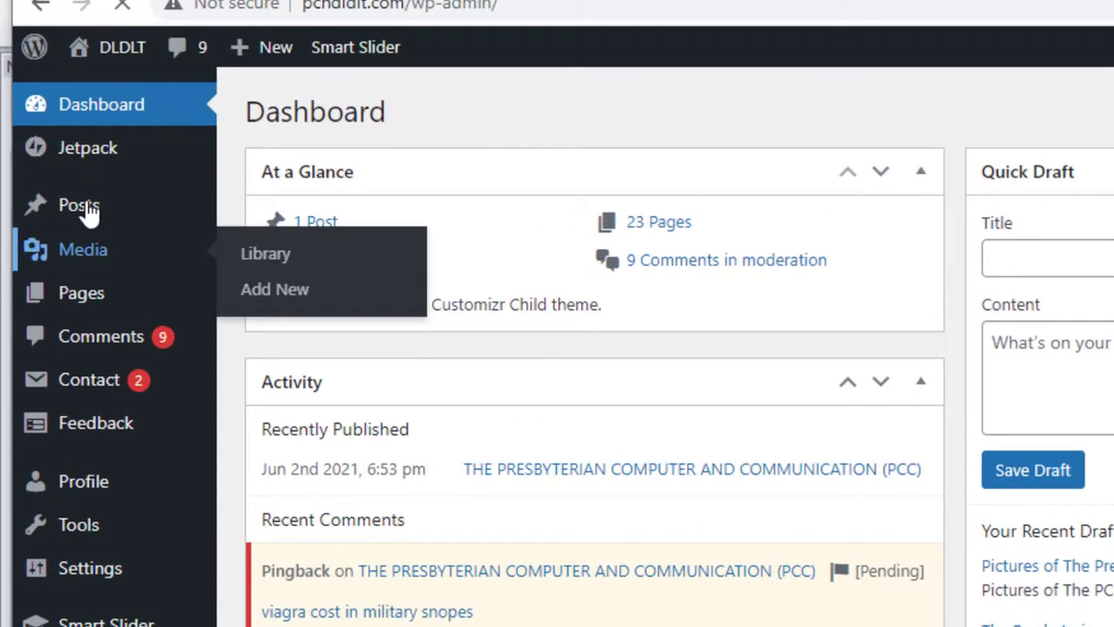
# Create a new post and title it "The Church On The Move".
pyautogui.moveTo(62, 212)
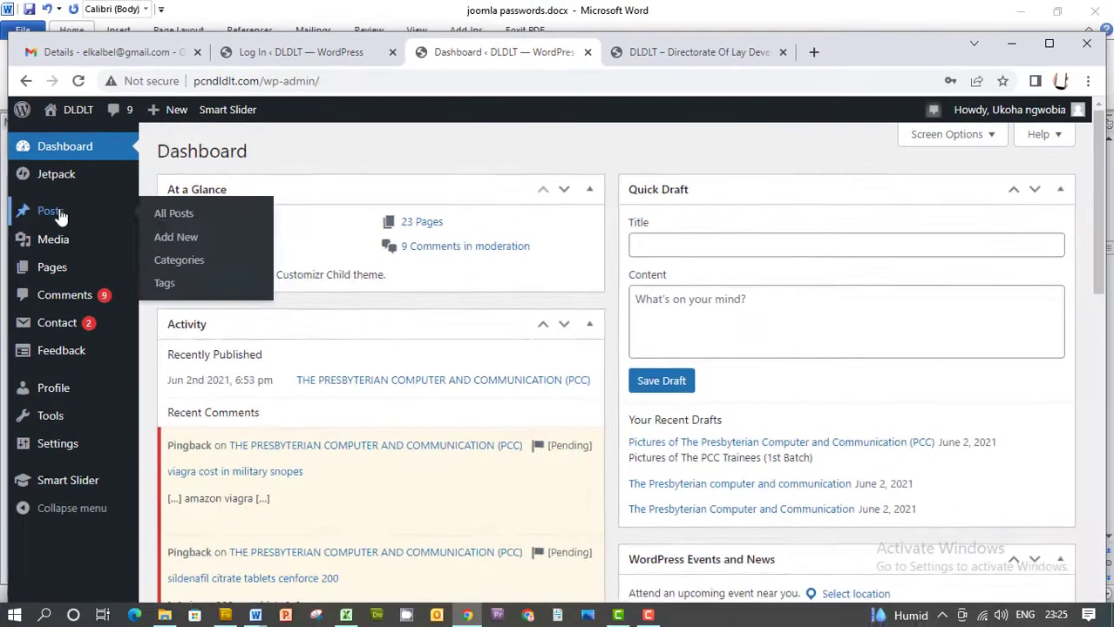
pyautogui.click(79, 214)
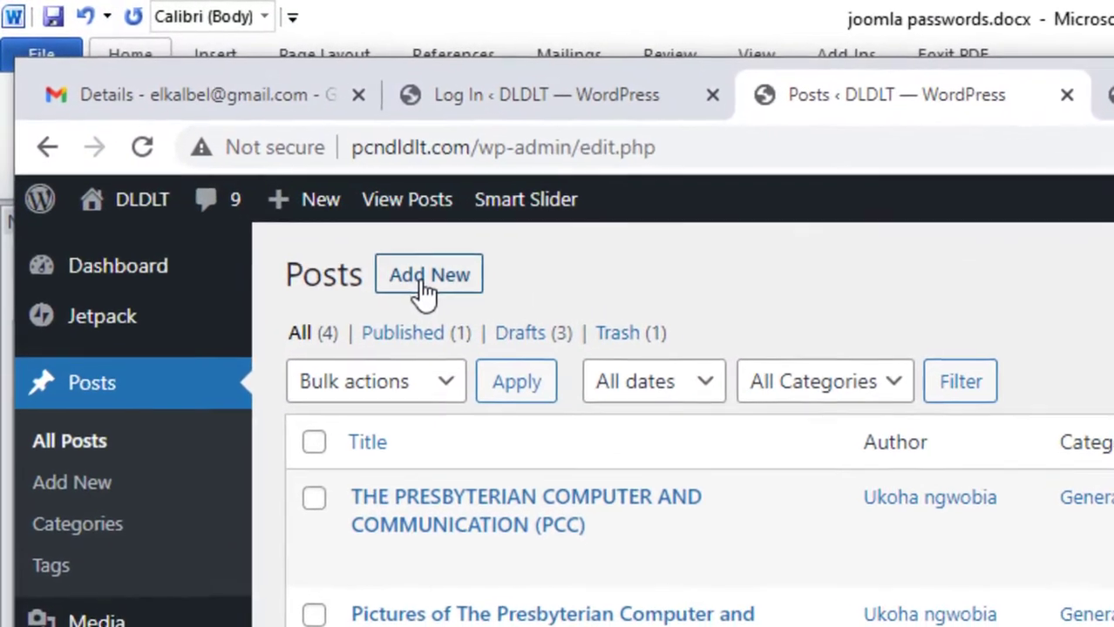
pyautogui.click(425, 288)
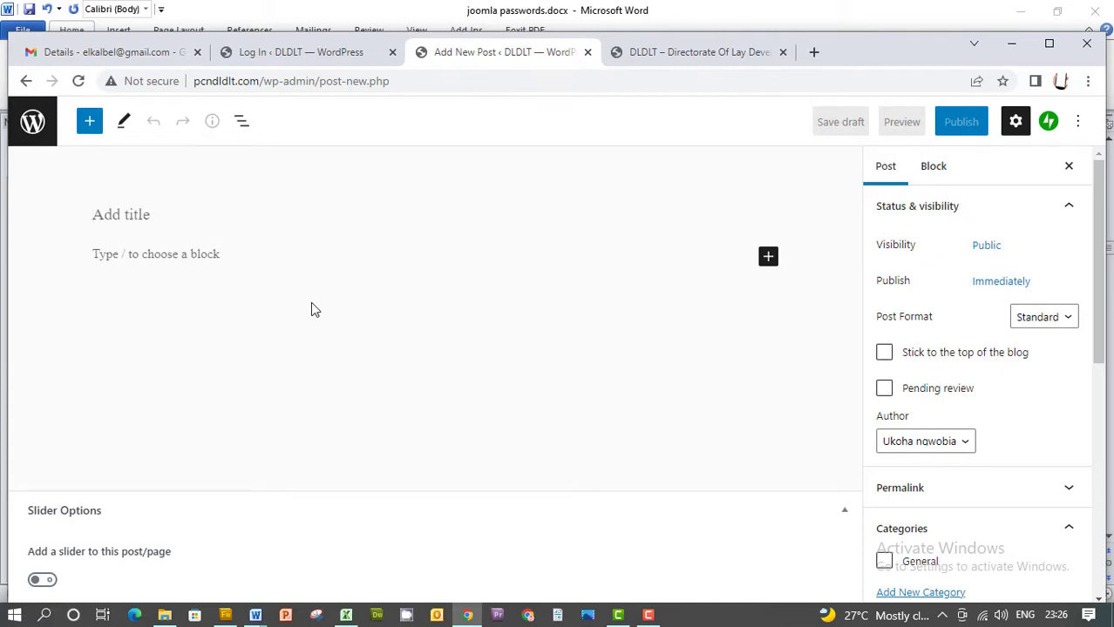
pyautogui.write('The ')
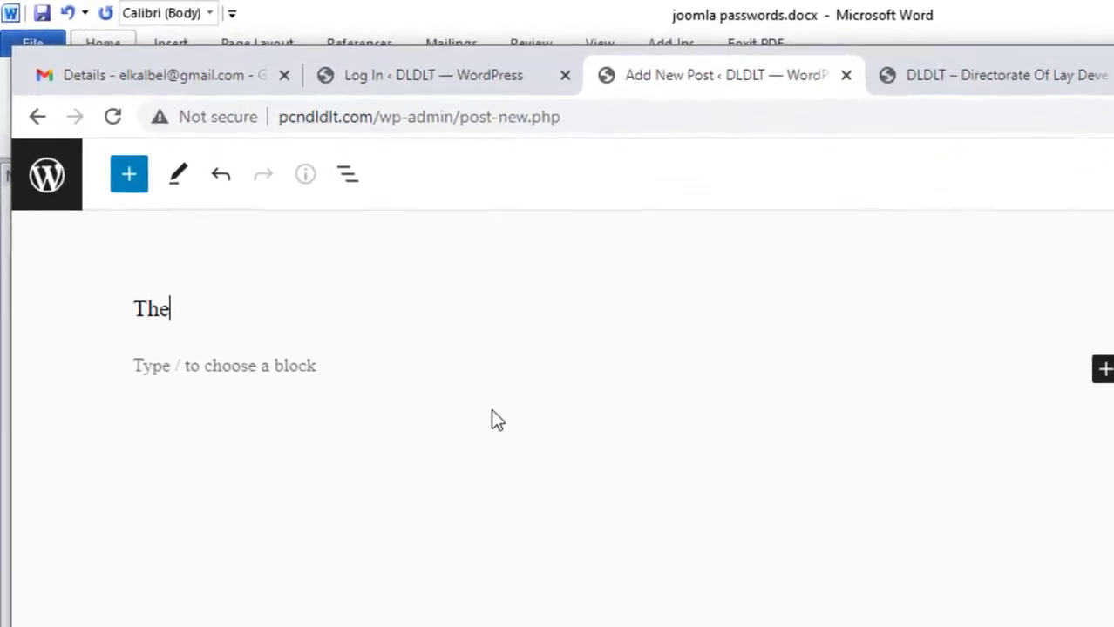
pyautogui.write('Church On The Move')
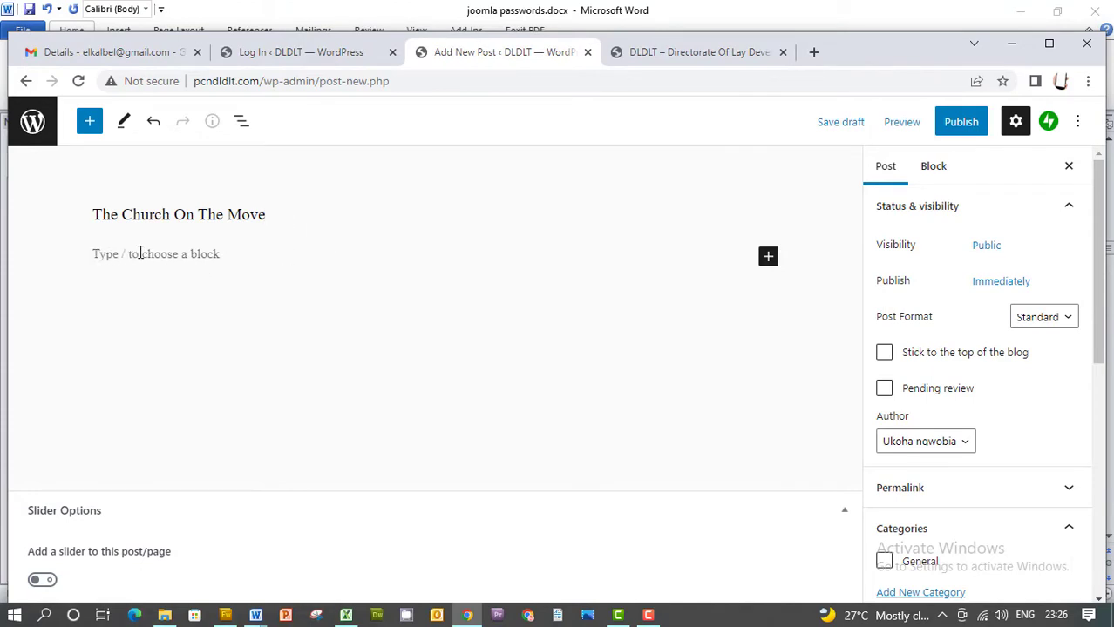
# Paste the copied article text into the post body below the title.
pyautogui.click(217, 254)
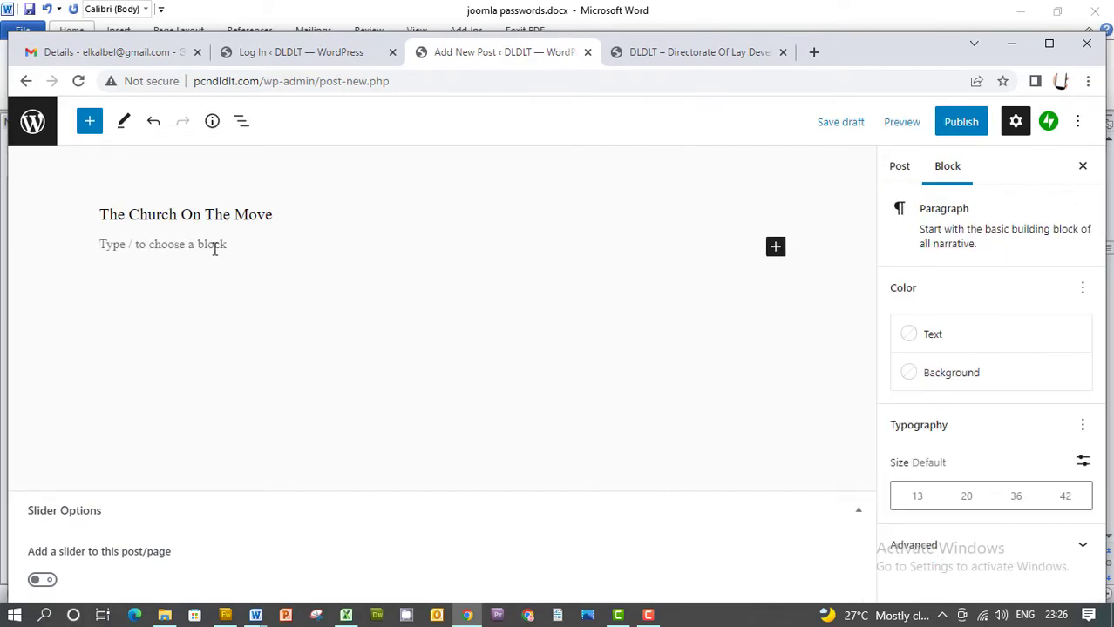
pyautogui.rightClick(122, 244)
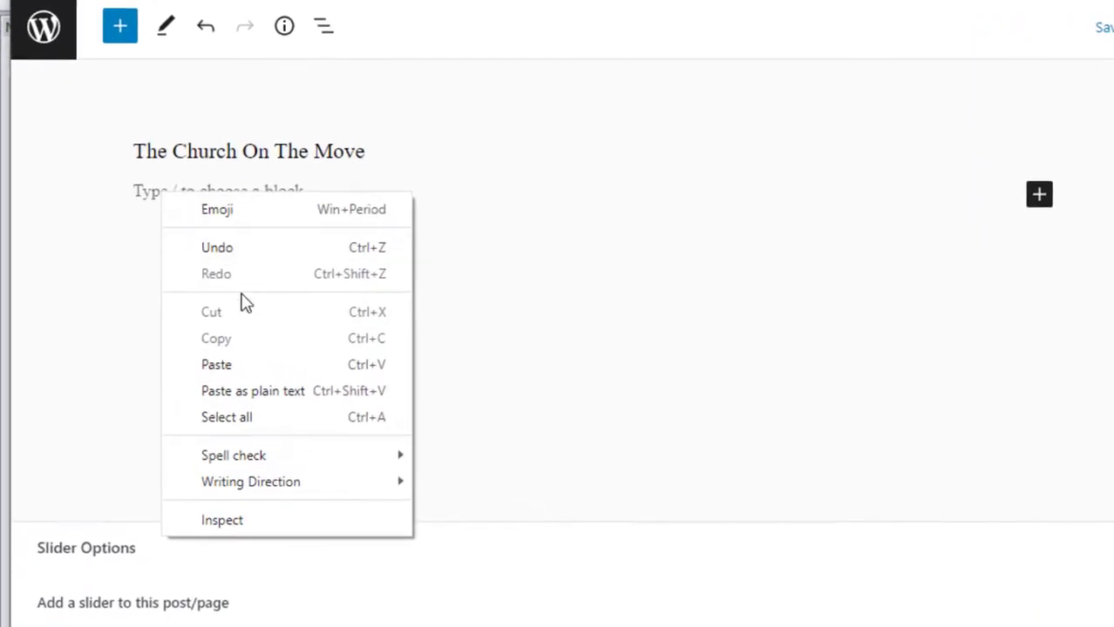
pyautogui.click(225, 351)
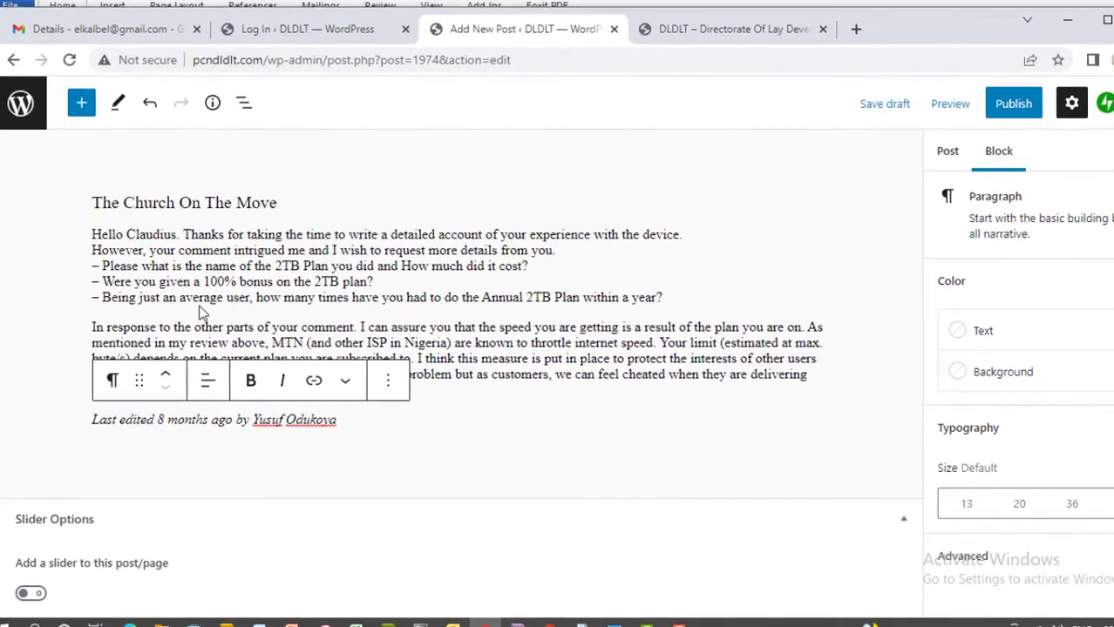
# Make the word "MTN" bold in the paragraph beginning "In response to the other parts".
pyautogui.moveTo(299, 312); pyautogui.dragTo(346, 328)
pyautogui.click(347, 328)
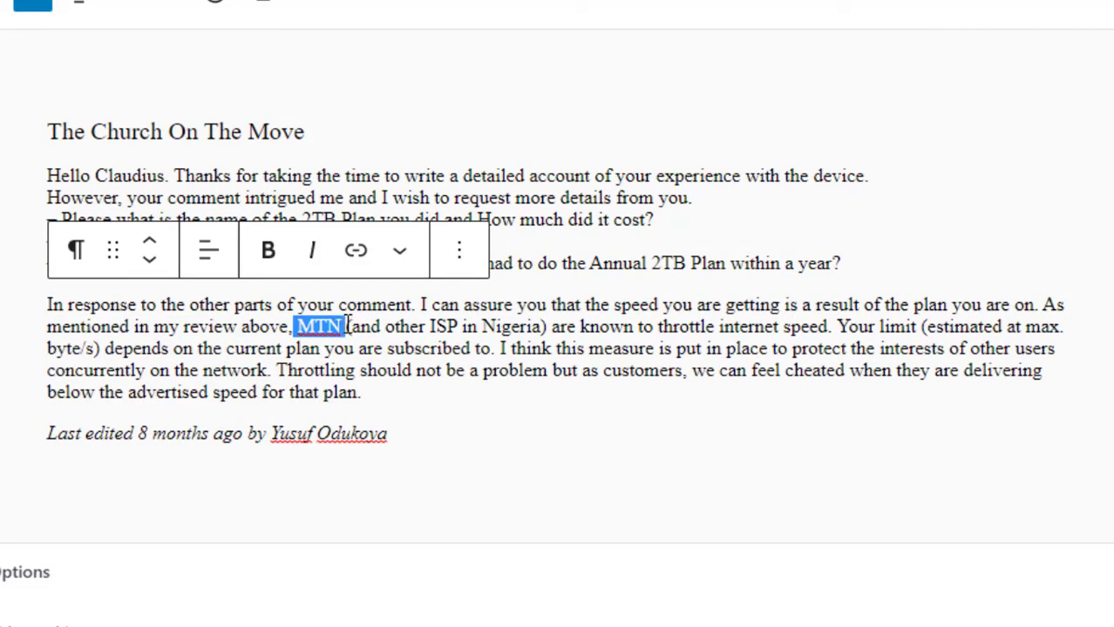
pyautogui.click(269, 251)
pyautogui.click(239, 408)
pyautogui.click(168, 468)
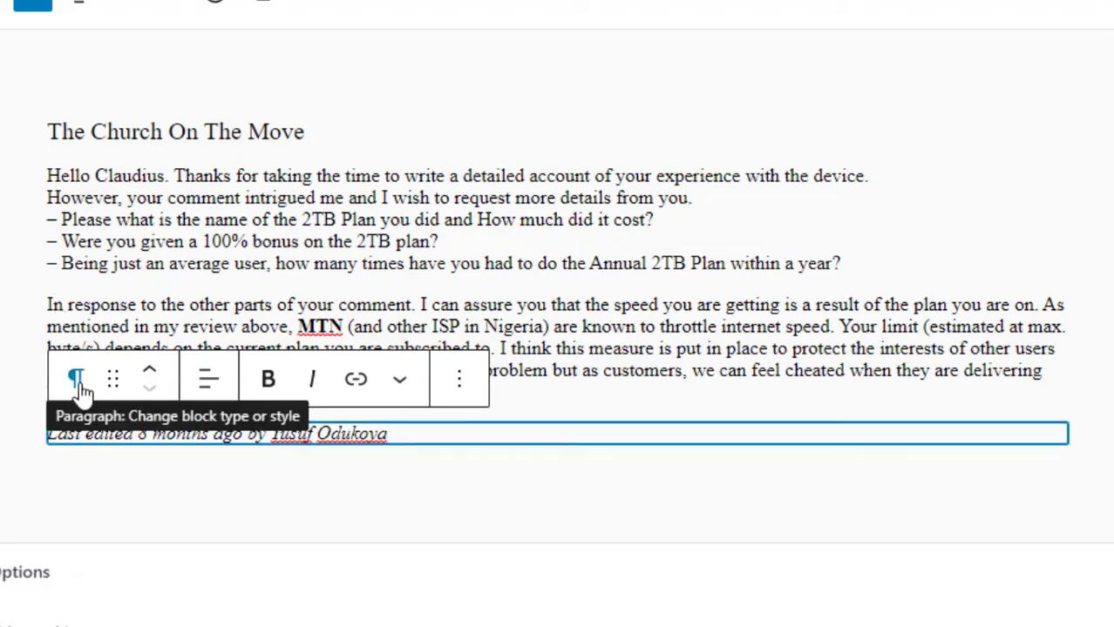
# Italicize the word "response" at the start of the second body paragraph.
pyautogui.doubleClick(72, 304)
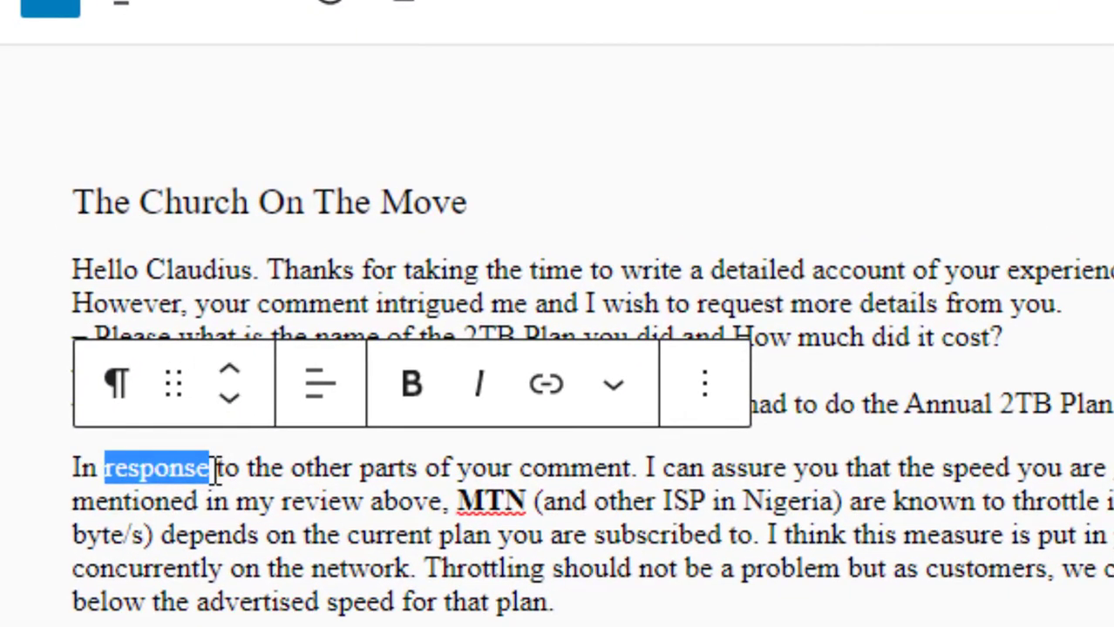
pyautogui.click(481, 385)
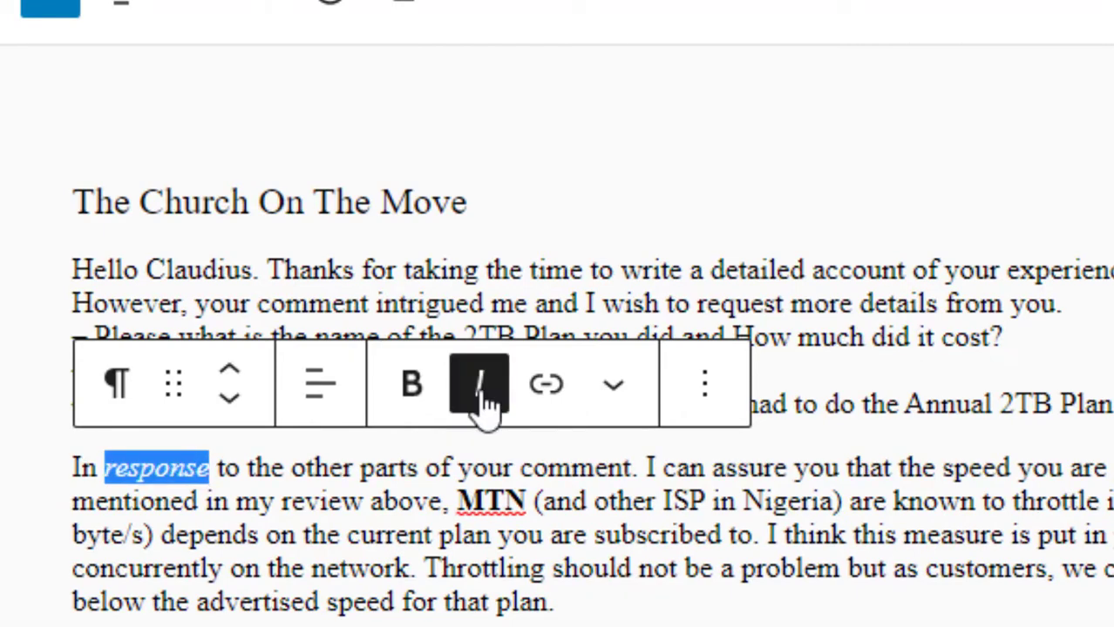
pyautogui.click(205, 533)
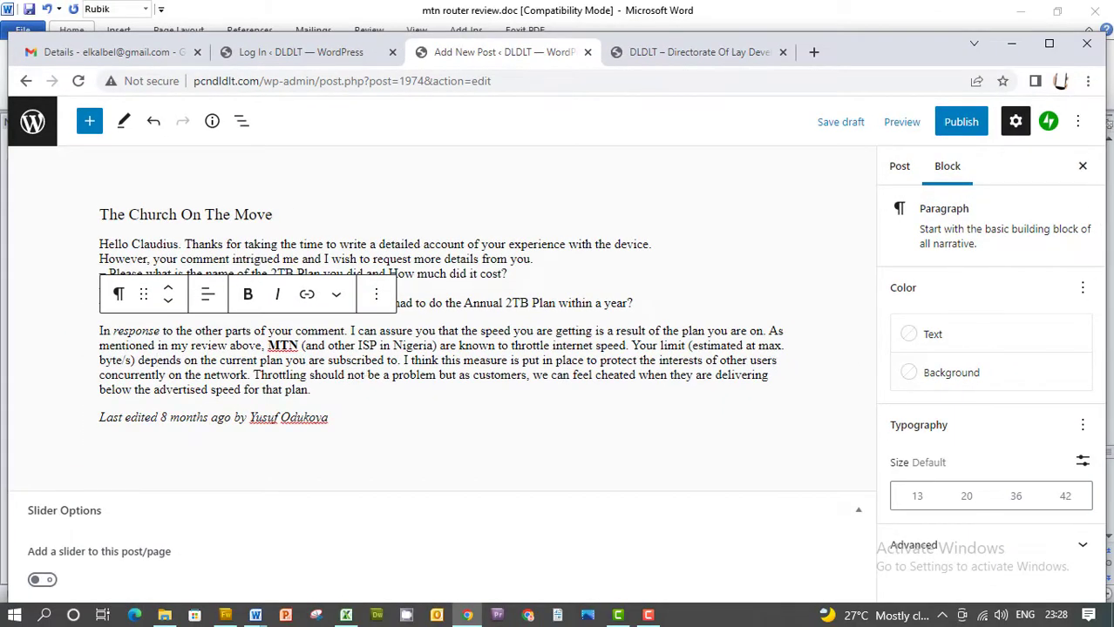
# Assign the post to the General category and open the fields for adding a new category.
pyautogui.click(900, 167)
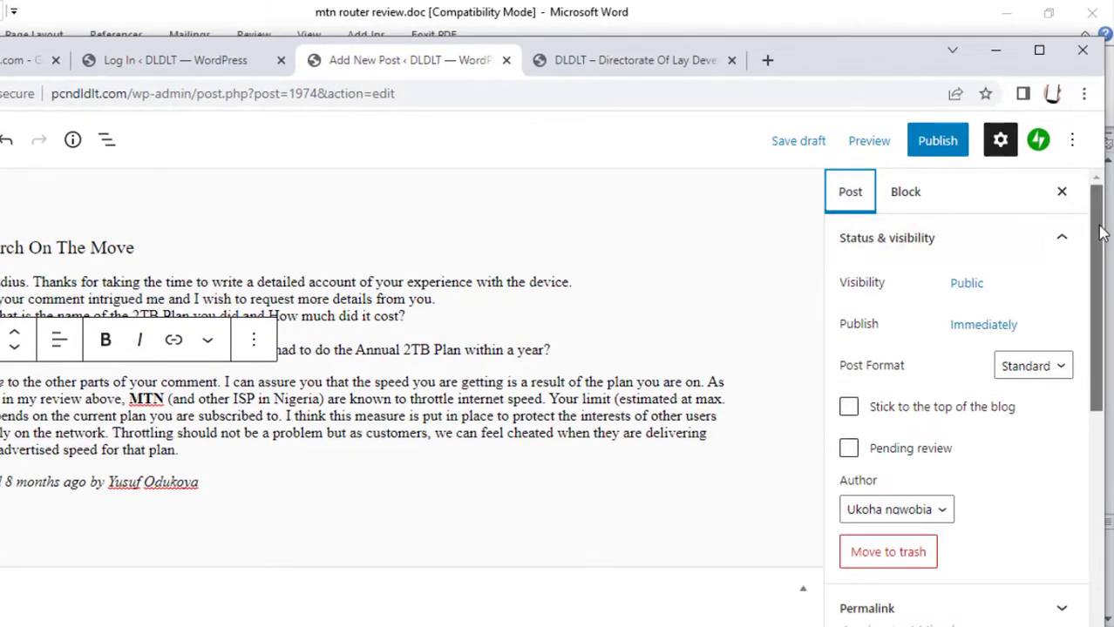
pyautogui.moveTo(1102, 231); pyautogui.dragTo(1102, 291)
pyautogui.scroll(-2, 959, 418)
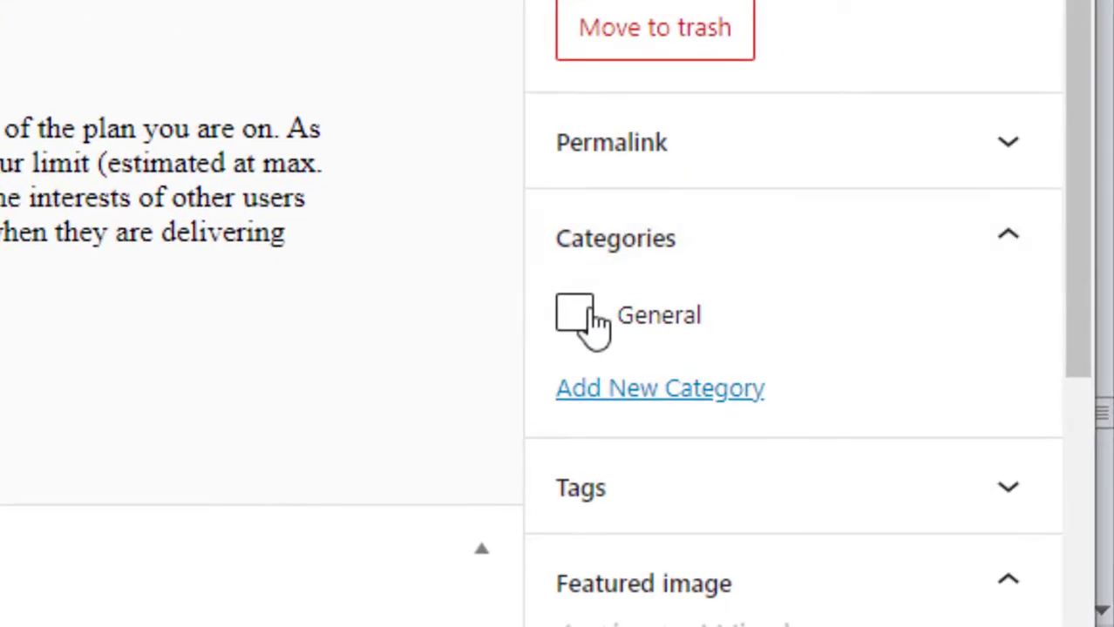
pyautogui.click(572, 327)
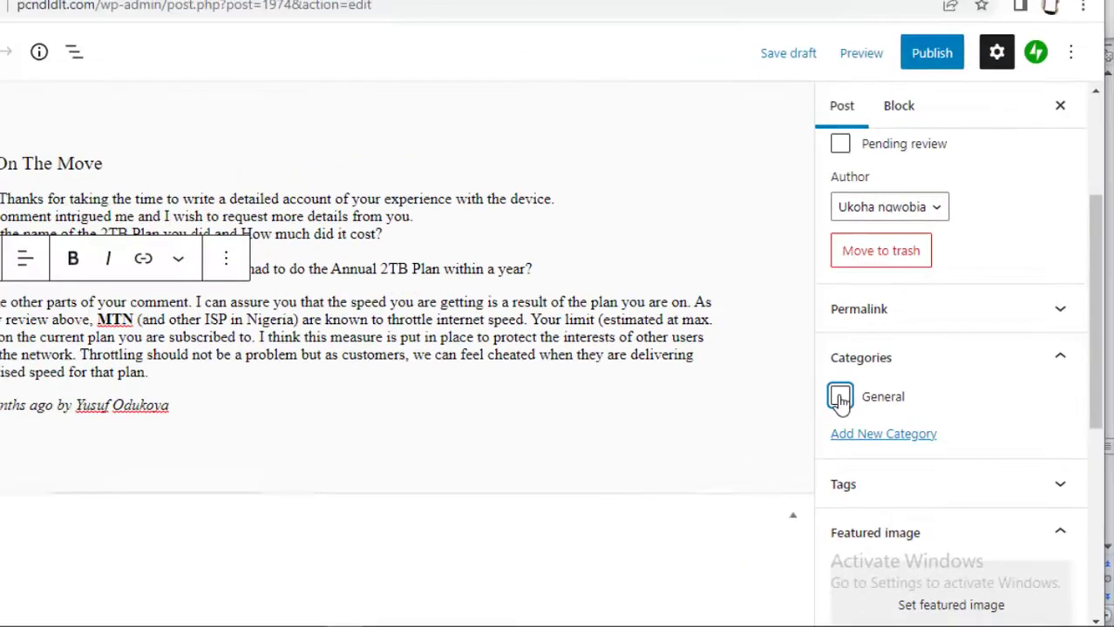
pyautogui.click(875, 437)
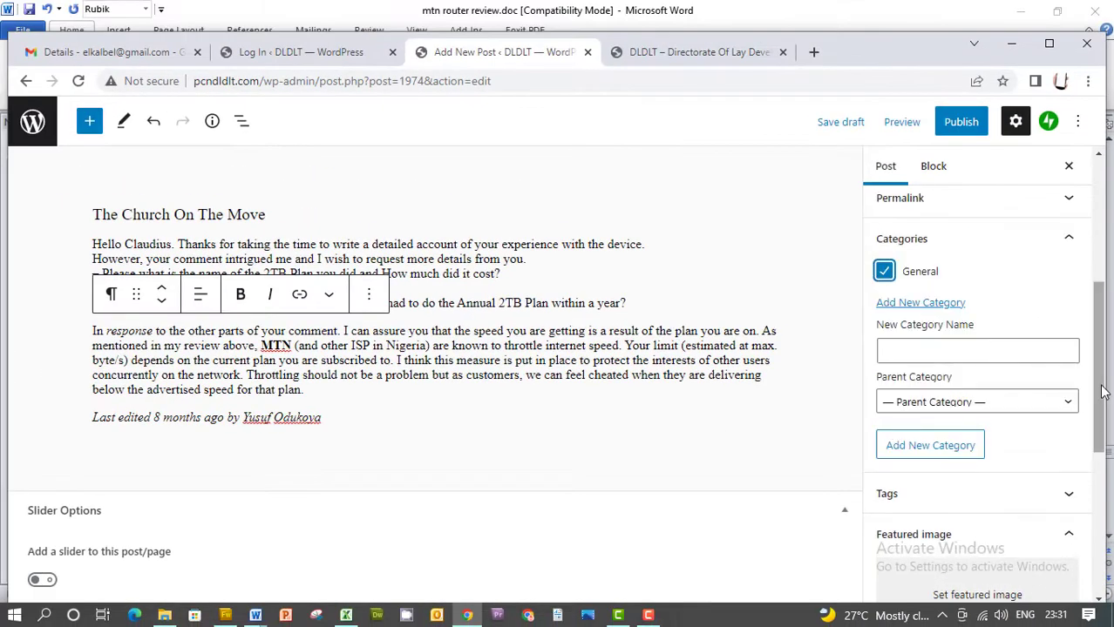
# Set the Presbytery Service flyer from the media library as the post's featured image.
pyautogui.scroll(-3, 1002, 392)
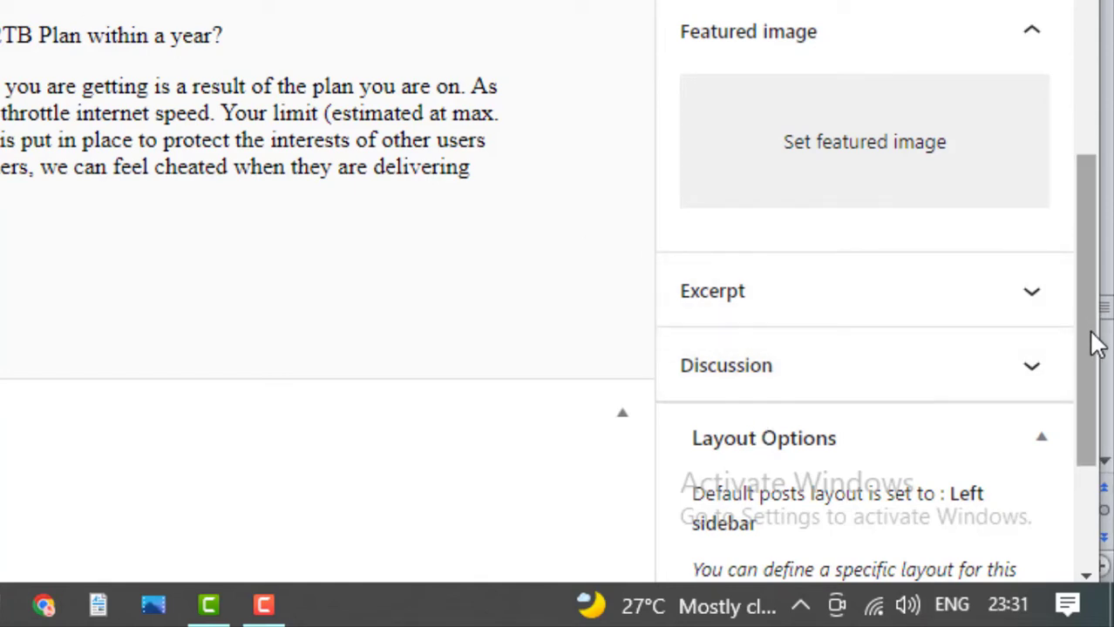
pyautogui.moveTo(1095, 345)
pyautogui.mouseDown()
pyautogui.moveTo(1101, 386)
pyautogui.moveTo(1107, 346)
pyautogui.mouseUp()
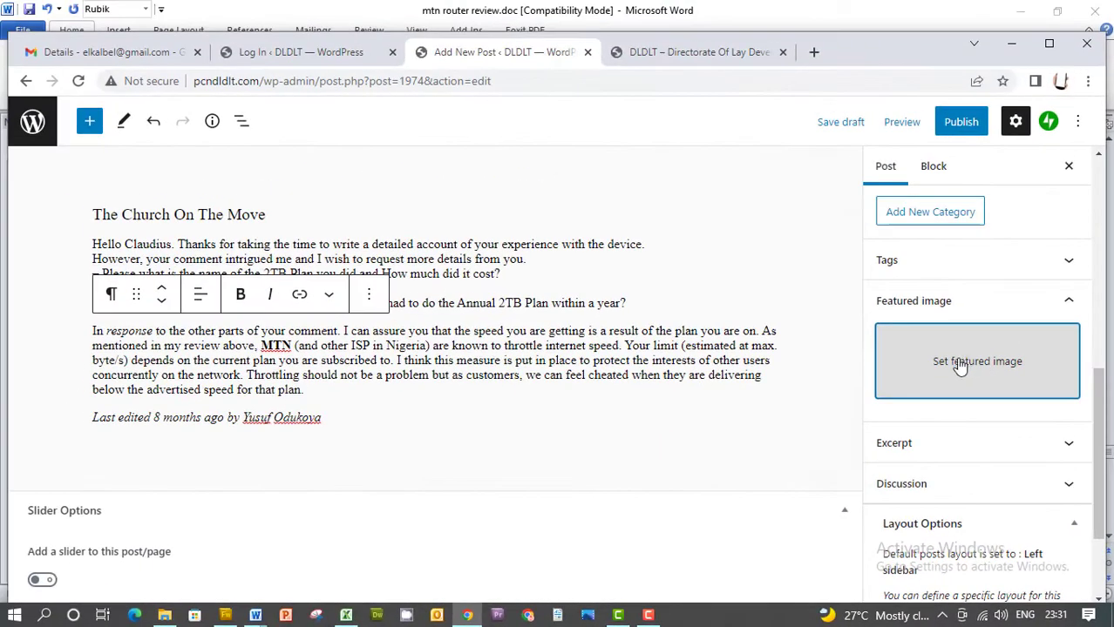
pyautogui.click(864, 144)
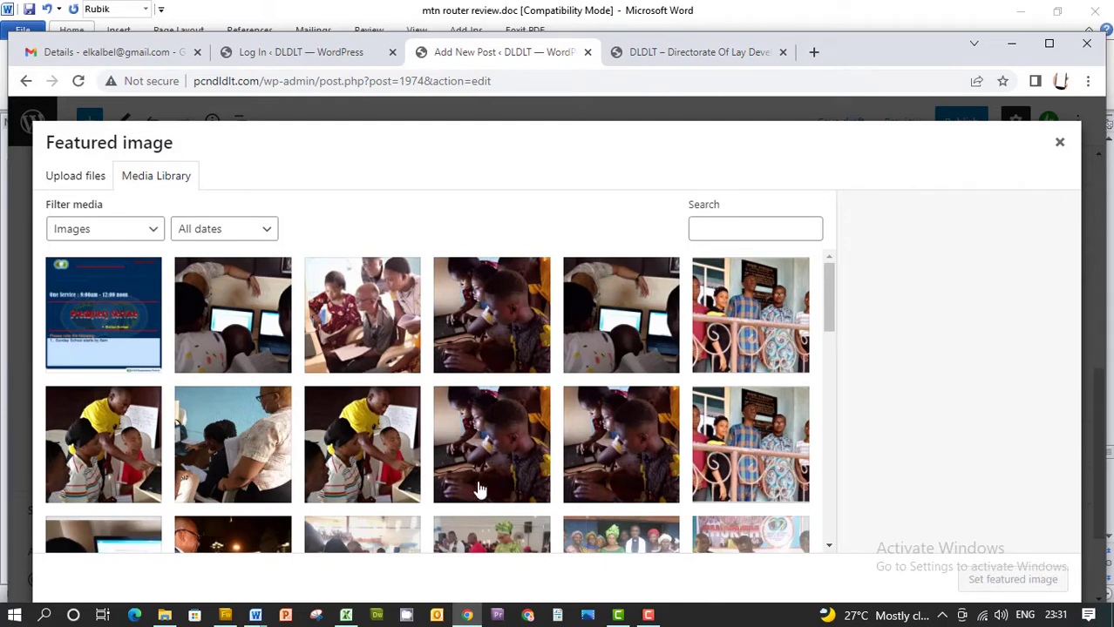
pyautogui.click(73, 179)
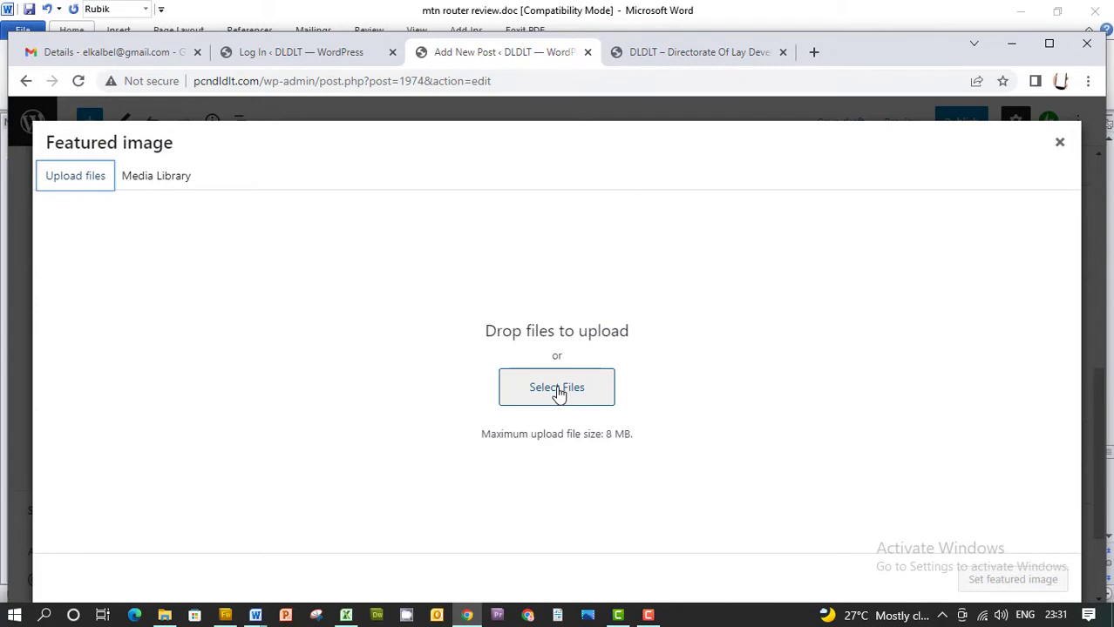
pyautogui.click(161, 177)
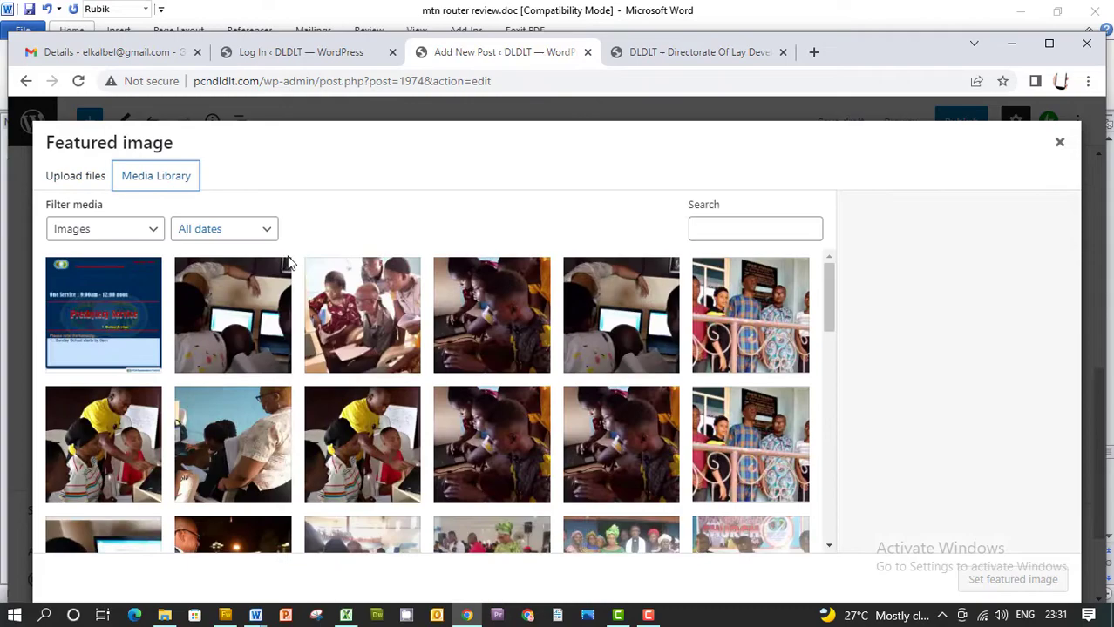
pyautogui.click(99, 312)
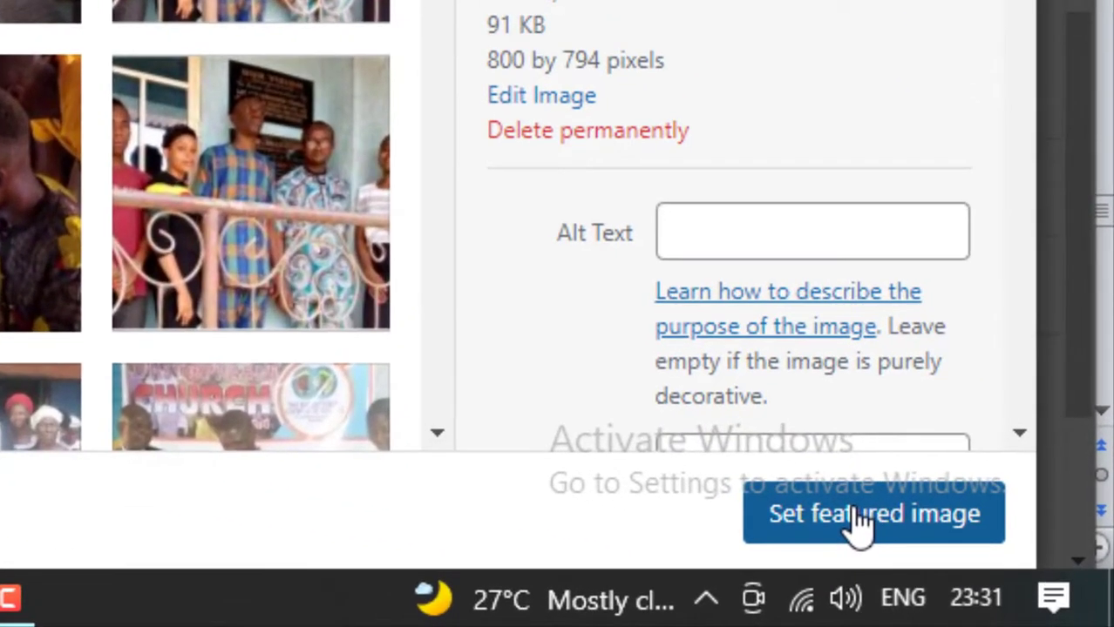
pyautogui.click(1005, 582)
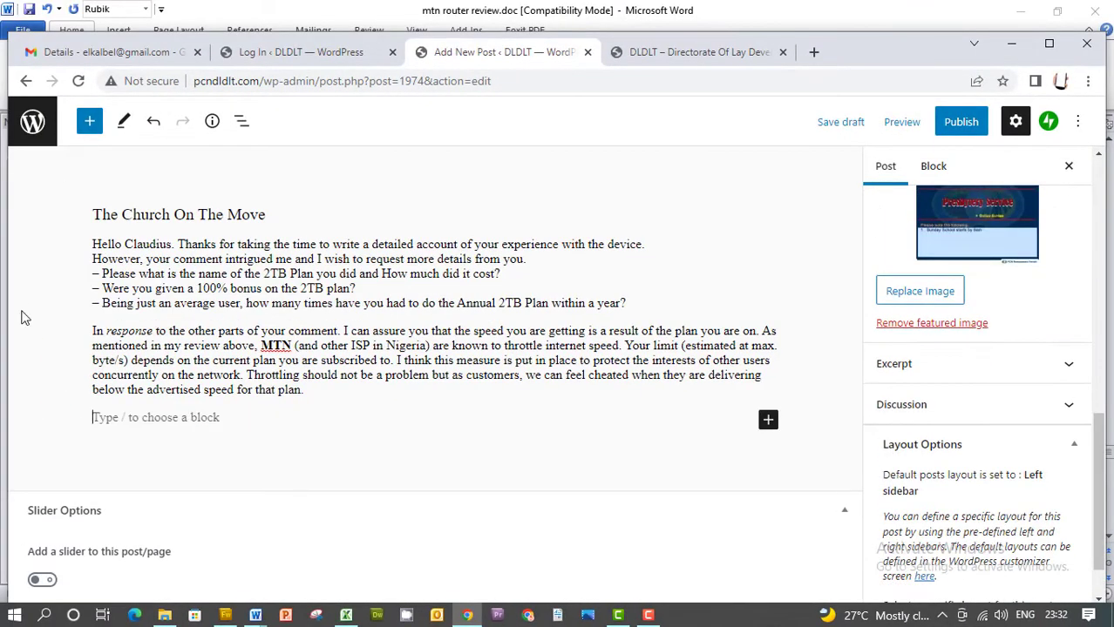
# Add an Image block below the paragraph beginning "In response to the other parts".
pyautogui.click(91, 121)
pyautogui.scroll(-5, 259, 228)
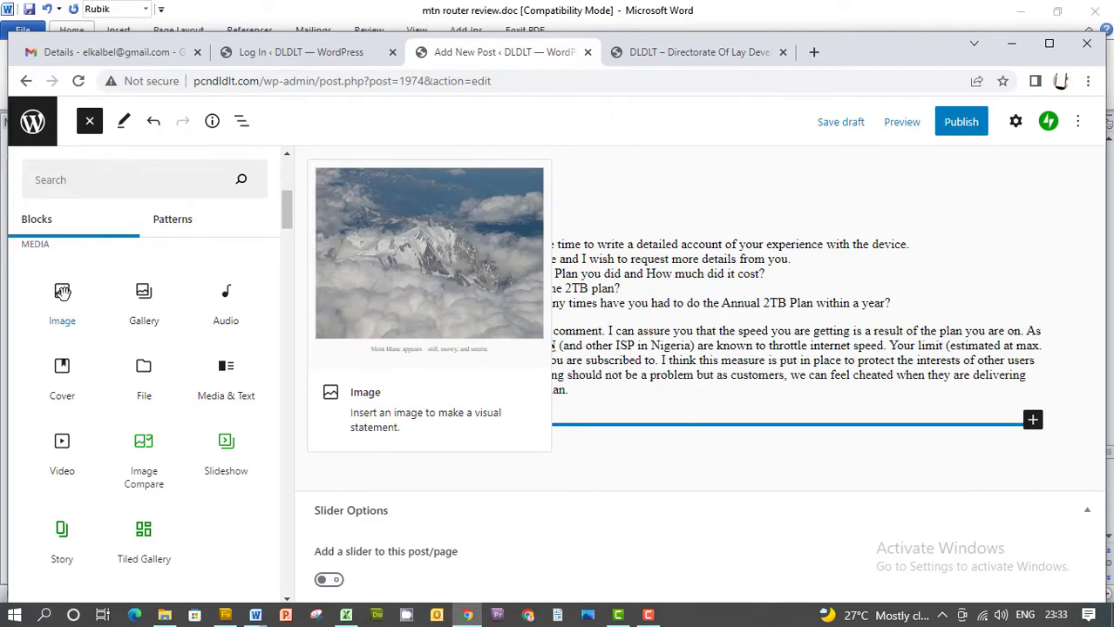
pyautogui.click(62, 293)
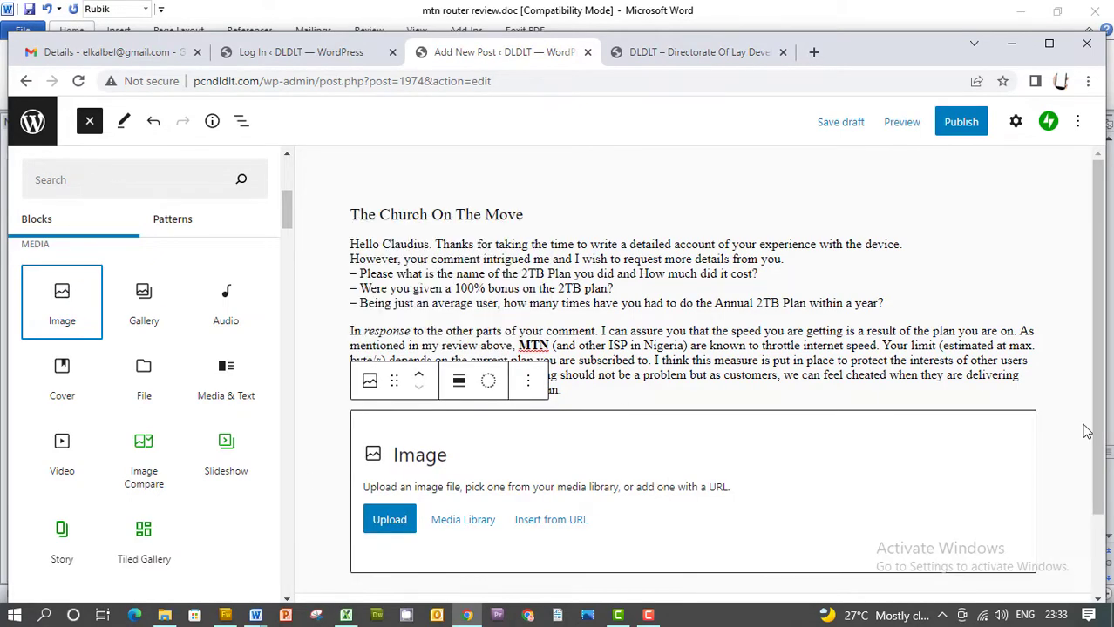
# Upload "sunday worship timetable_ 01052022.jpg" from the pcn rumuomasi church folder into the Image block.
pyautogui.click(388, 520)
pyautogui.click(247, 520)
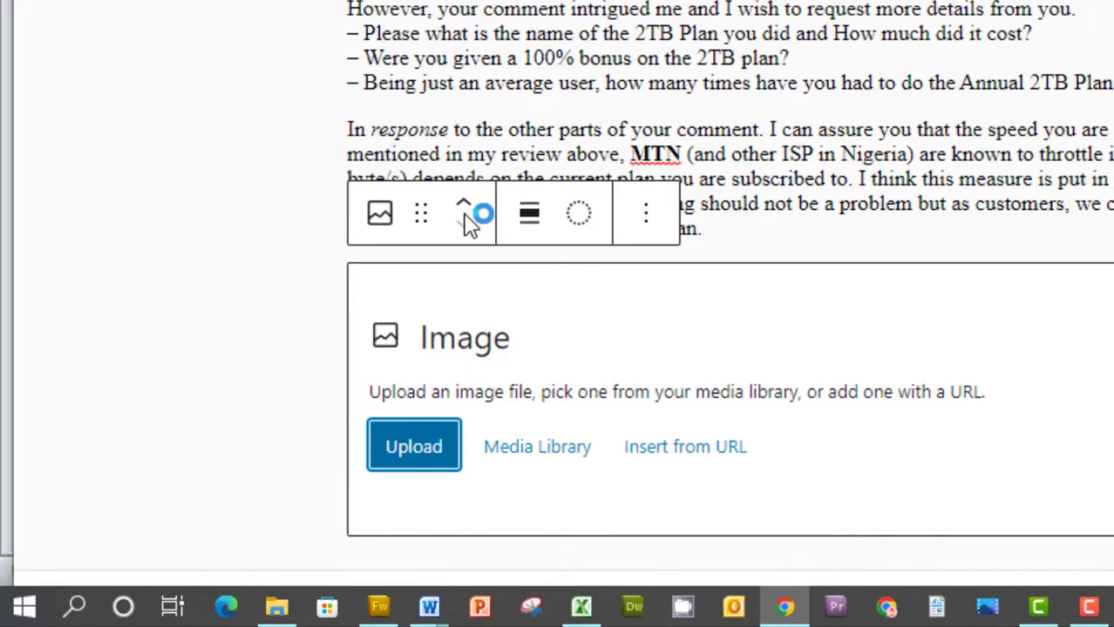
pyautogui.click(421, 450)
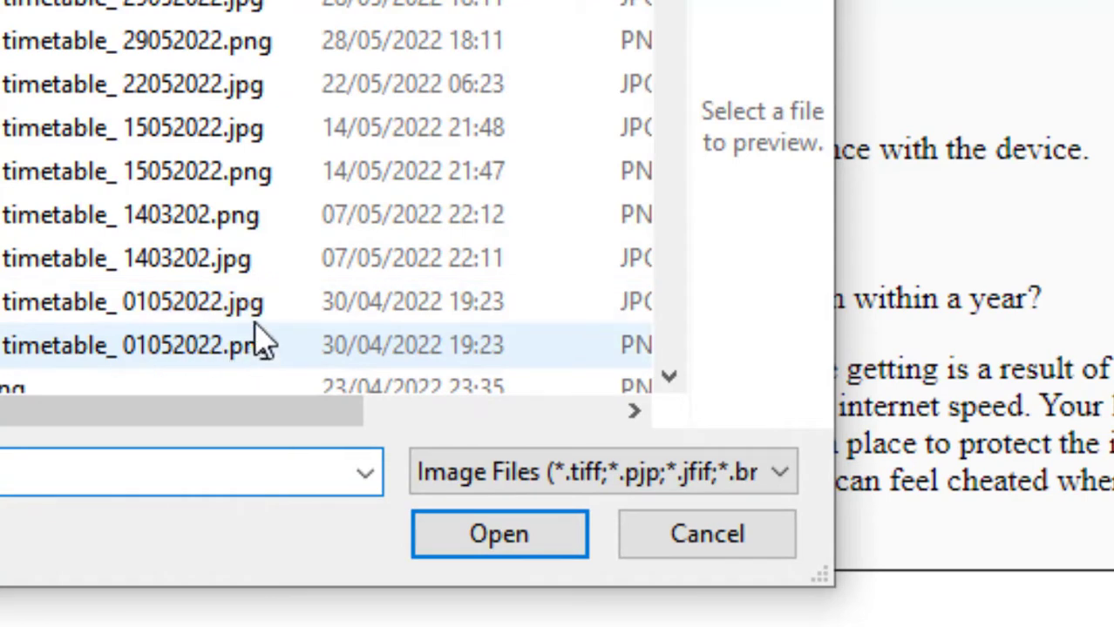
pyautogui.click(259, 324)
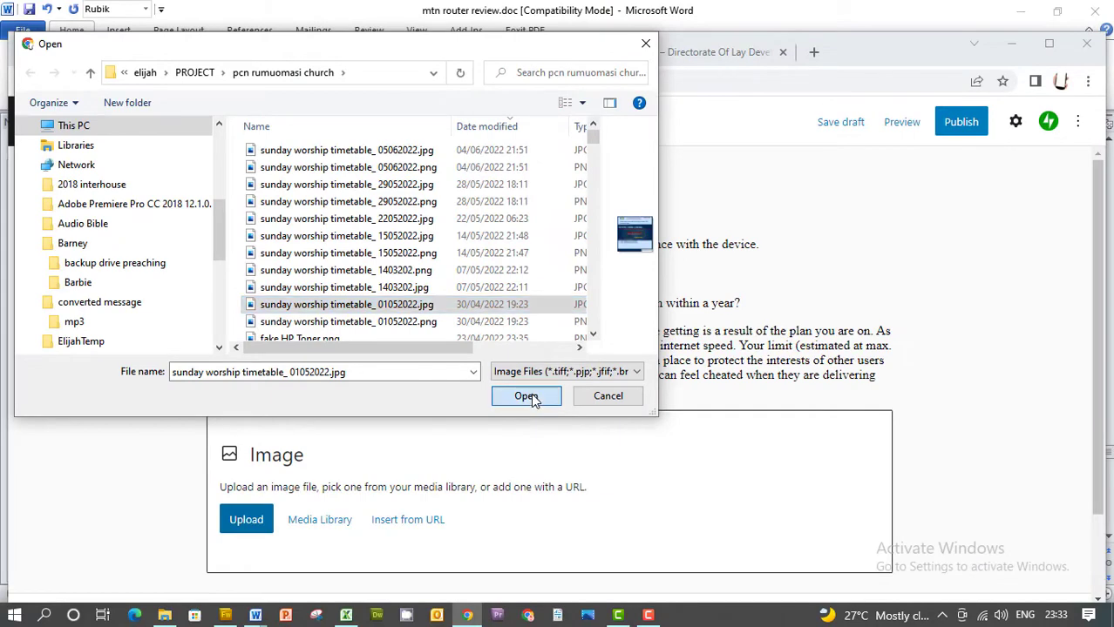
pyautogui.click(526, 396)
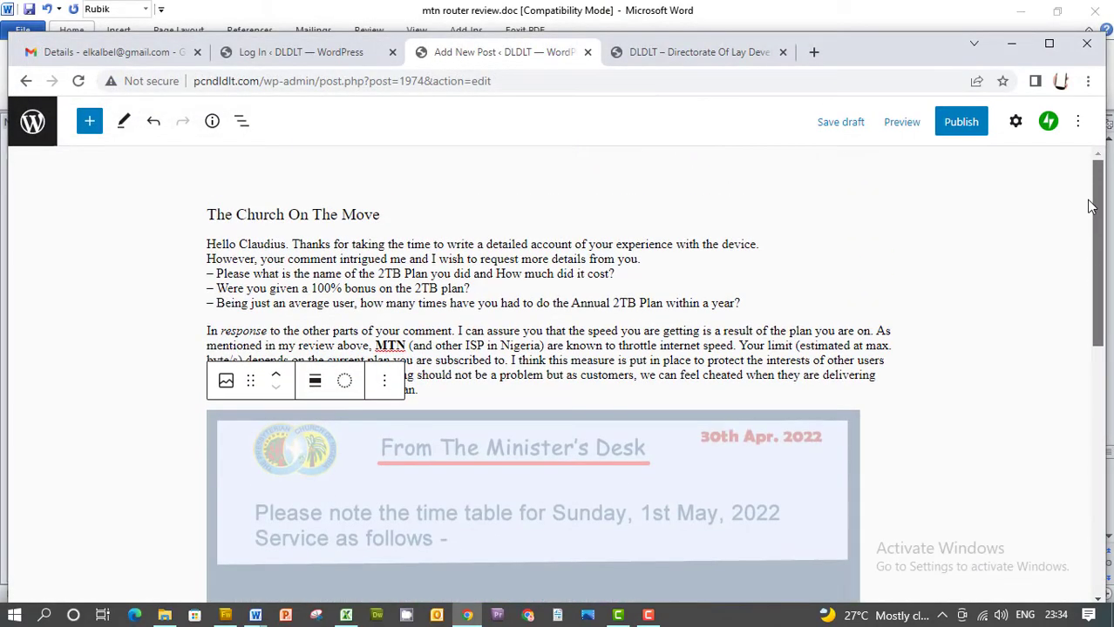
# Look over the inserted image in the post and publish "The Church On The Move".
pyautogui.moveTo(1092, 222); pyautogui.dragTo(1092, 471)
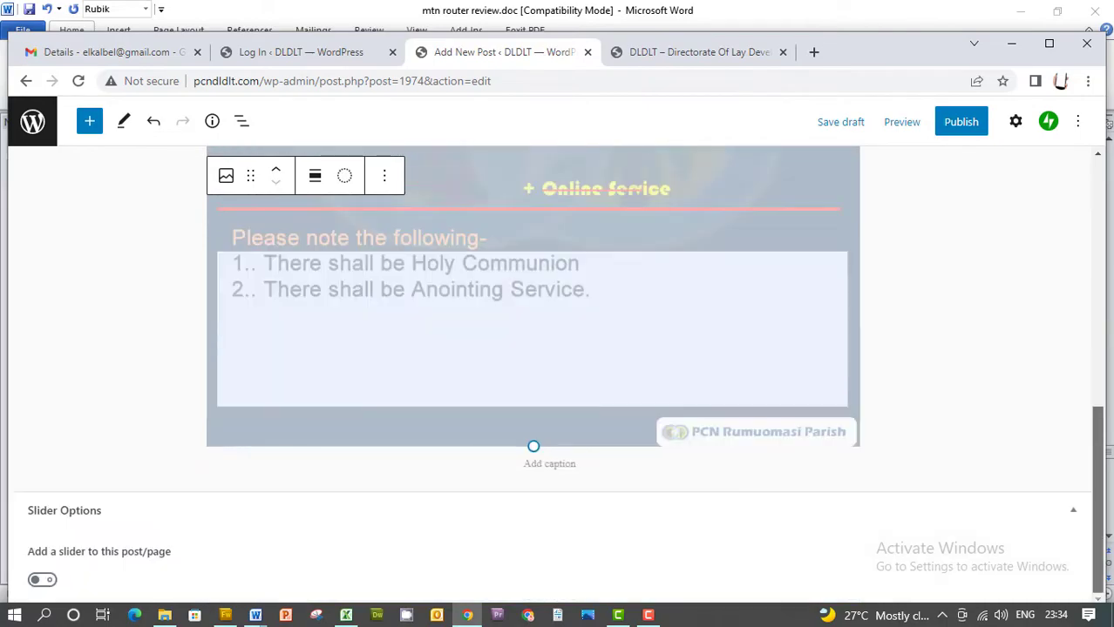
pyautogui.scroll(10, 533, 349)
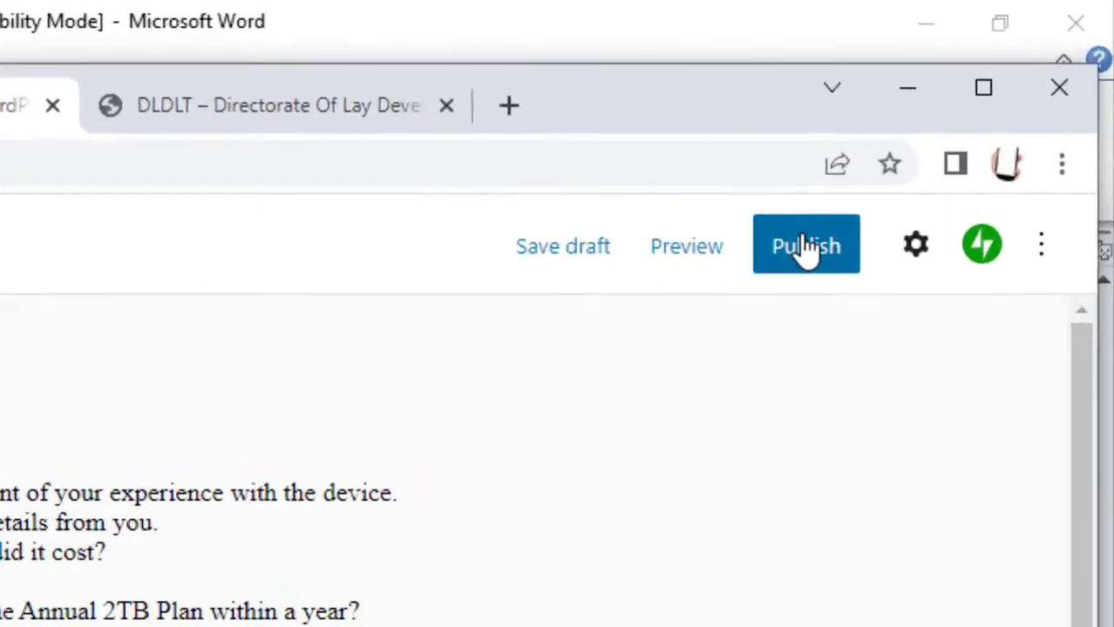
pyautogui.click(941, 137)
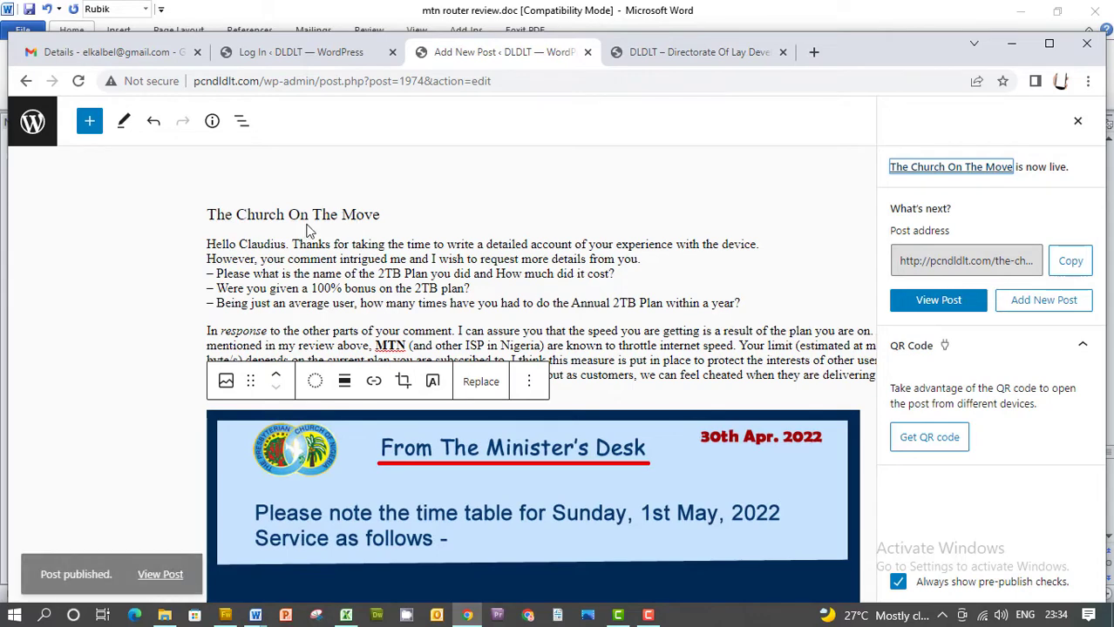
# View the published "The Church On The Move" post from the public site's Latest News Updates page.
pyautogui.click(714, 53)
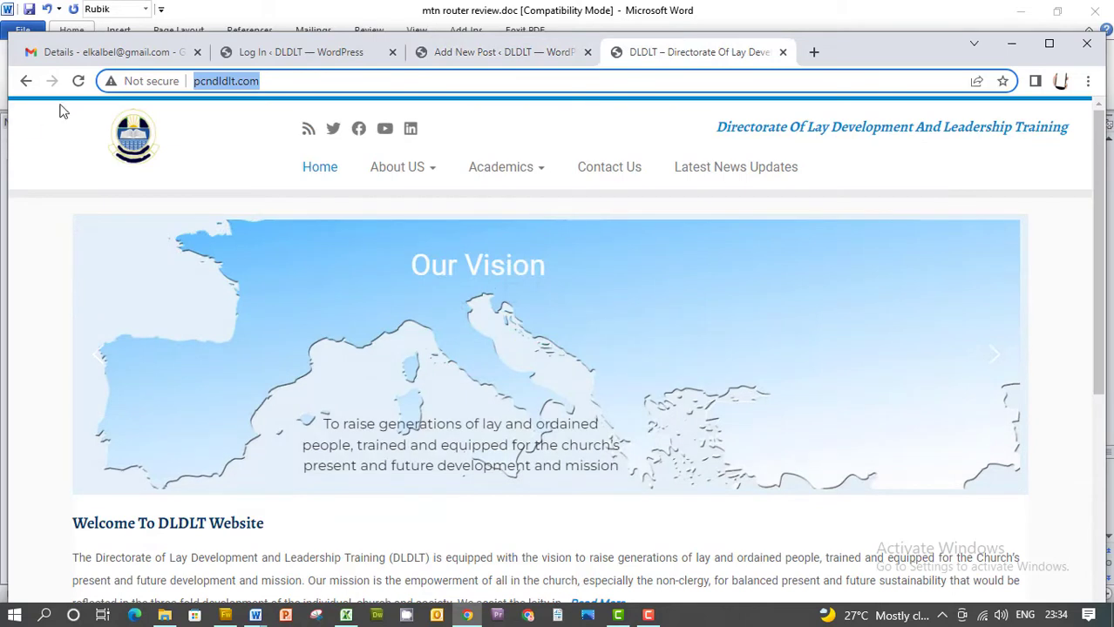
pyautogui.click(722, 170)
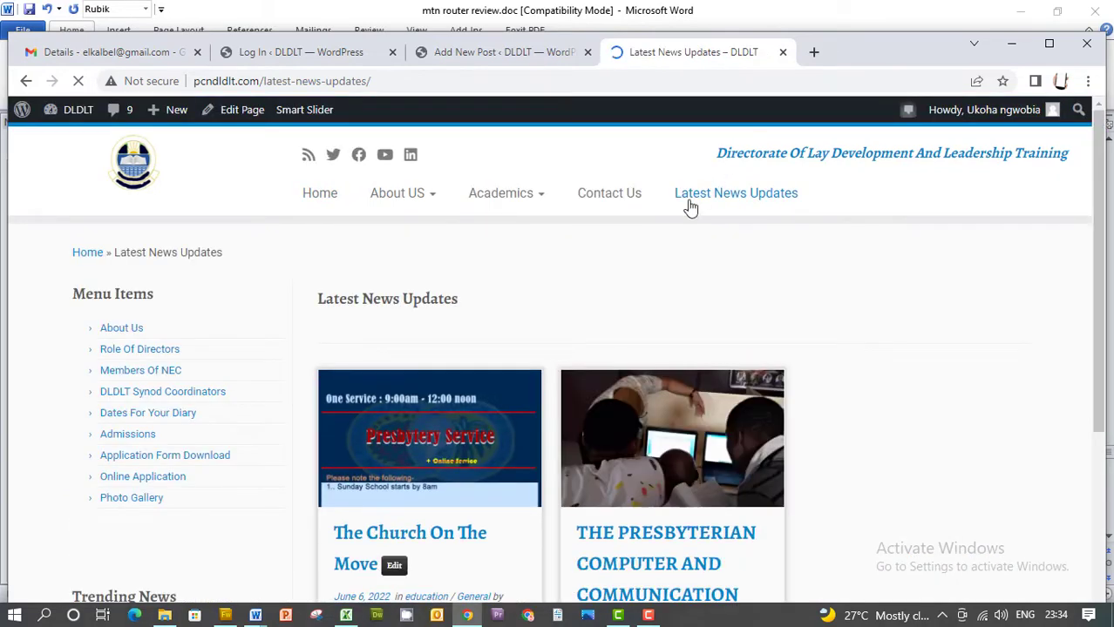
pyautogui.scroll(-2, 637, 252)
pyautogui.scroll(-1, 637, 259)
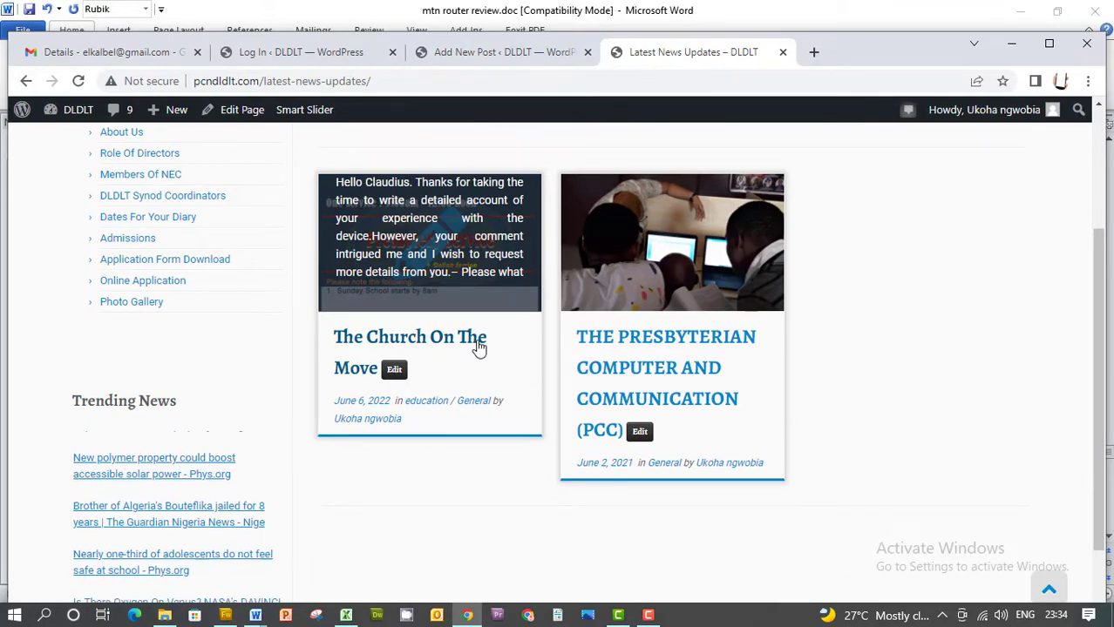
pyautogui.scroll(1, 478, 348)
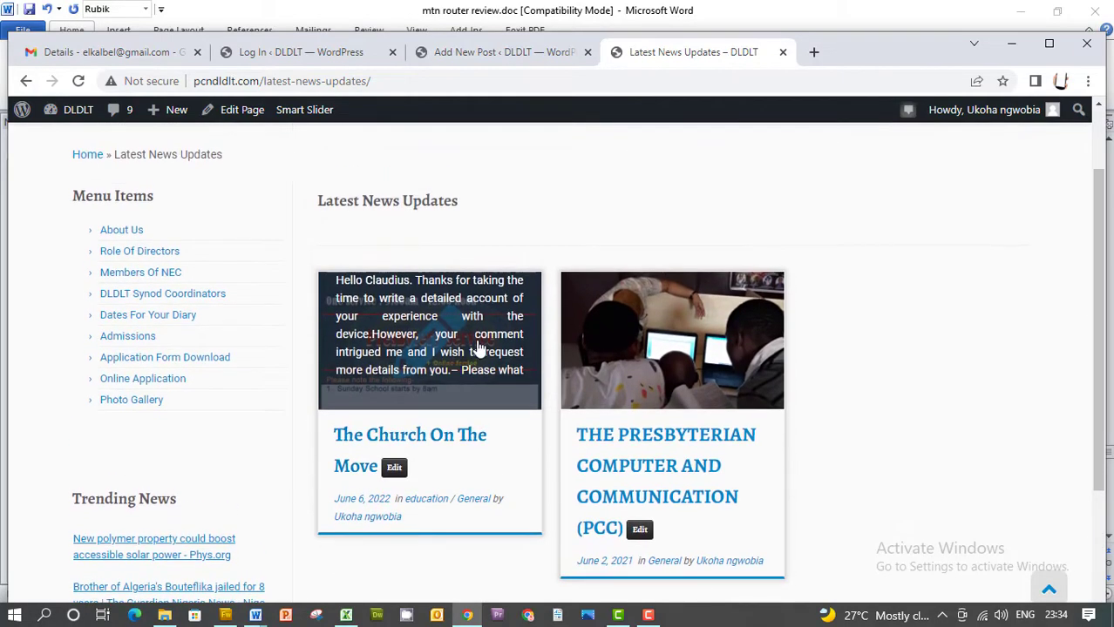
pyautogui.click(396, 349)
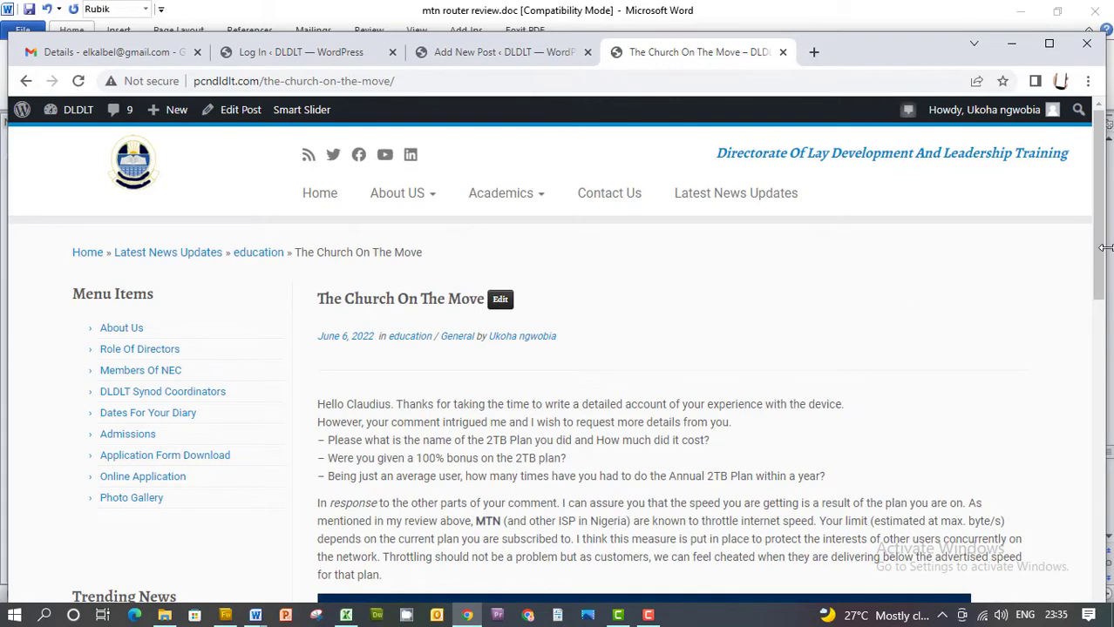
pyautogui.moveTo(1104, 247); pyautogui.dragTo(1102, 218)
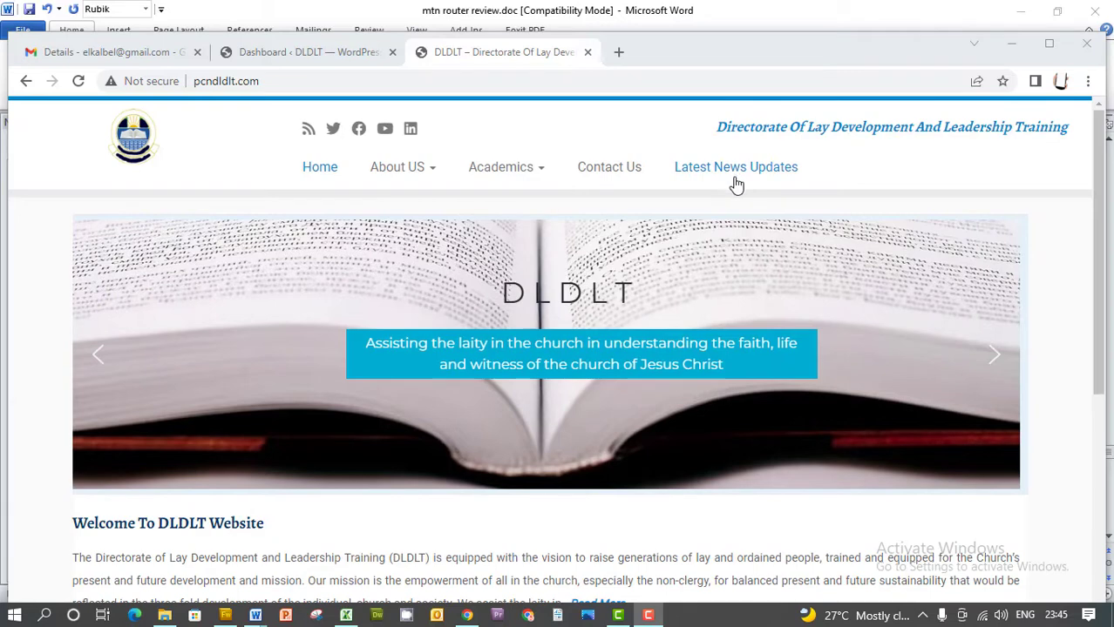
# Open the "The Church On The Move" post for editing from the dashboard's list of posts.
pyautogui.click(296, 51)
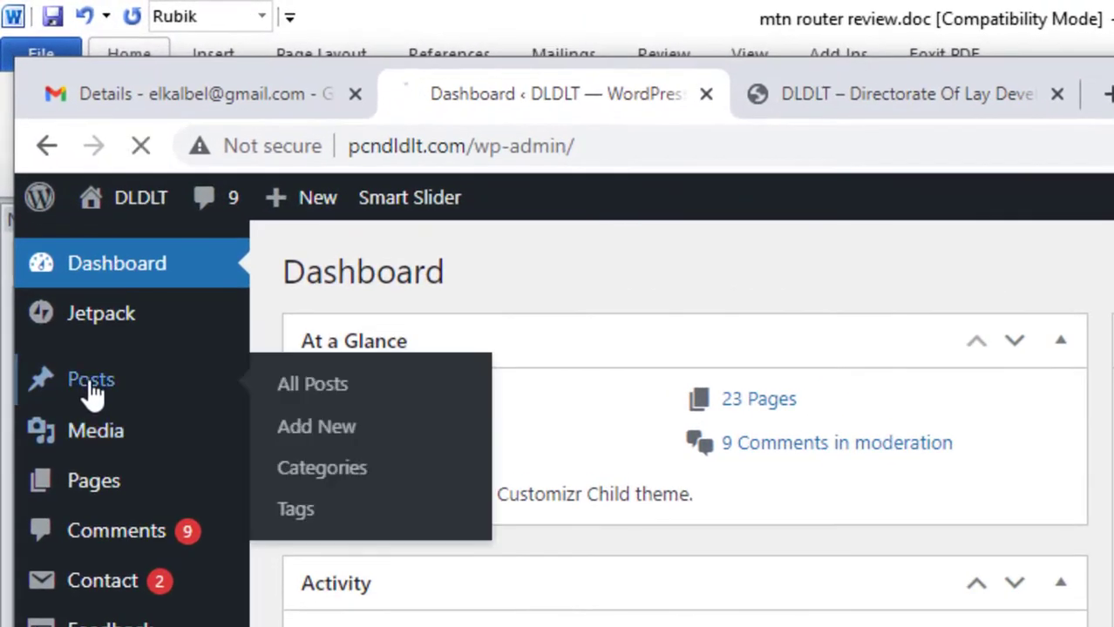
pyautogui.click(87, 364)
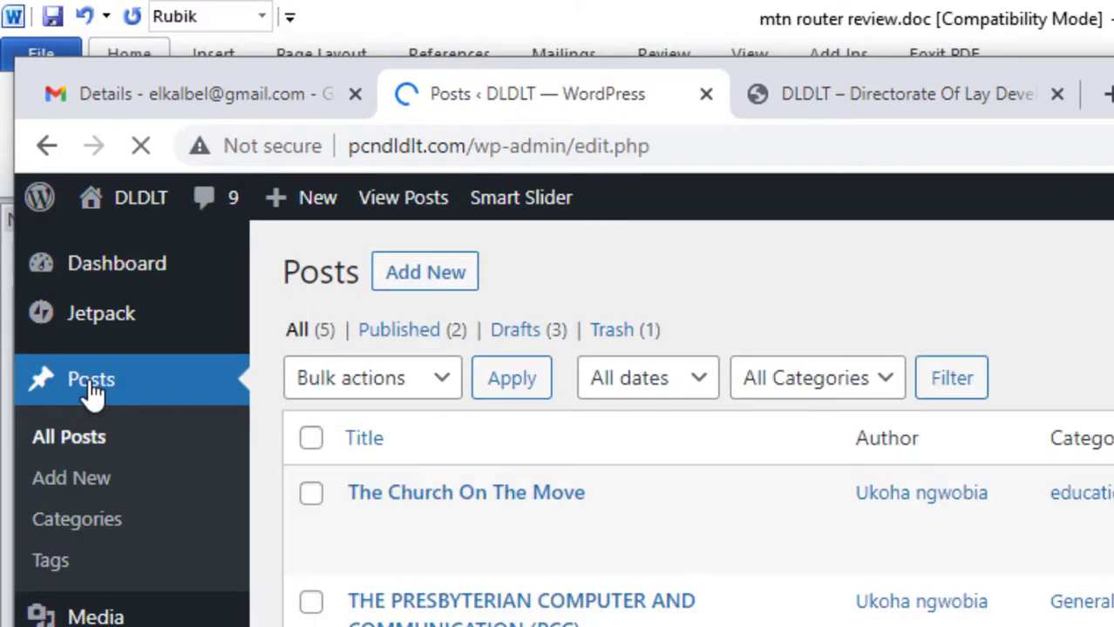
pyautogui.moveTo(522, 477)
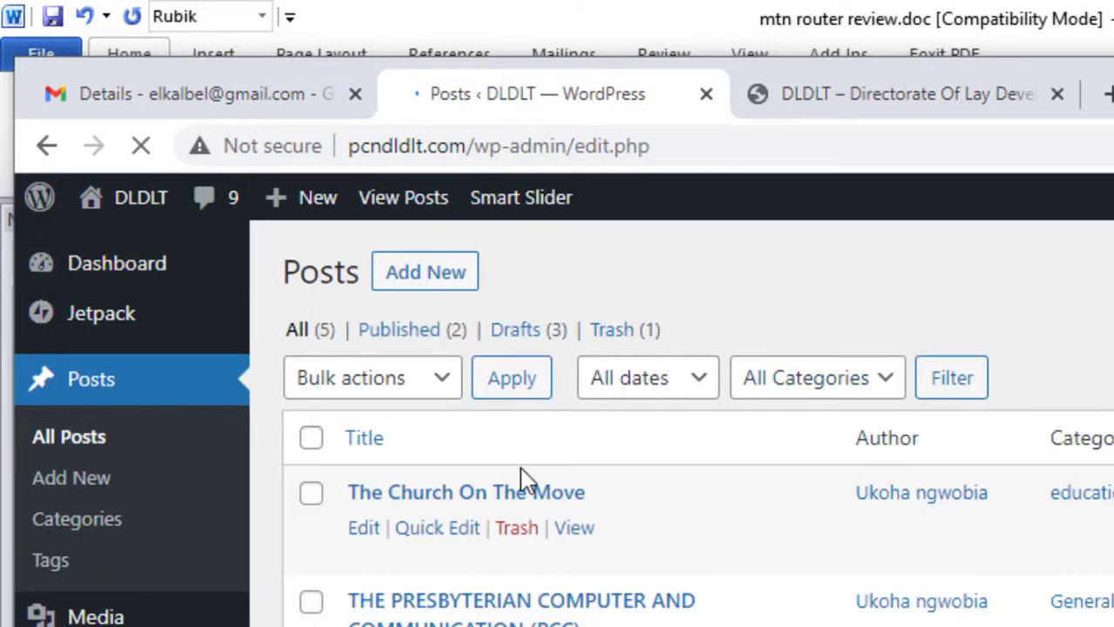
pyautogui.click(311, 495)
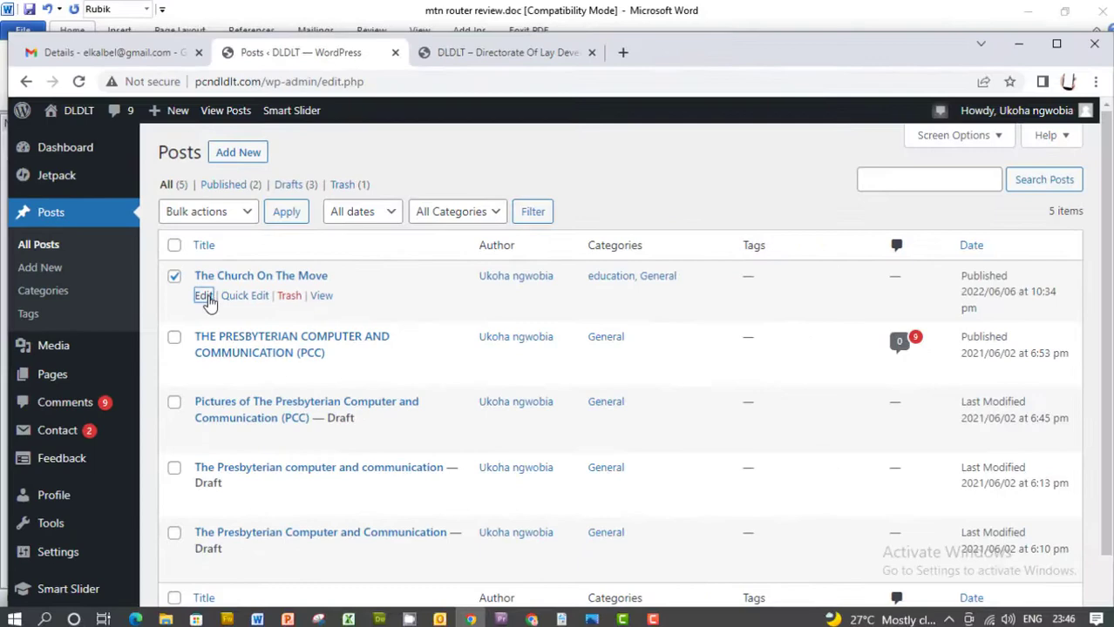
pyautogui.click(366, 530)
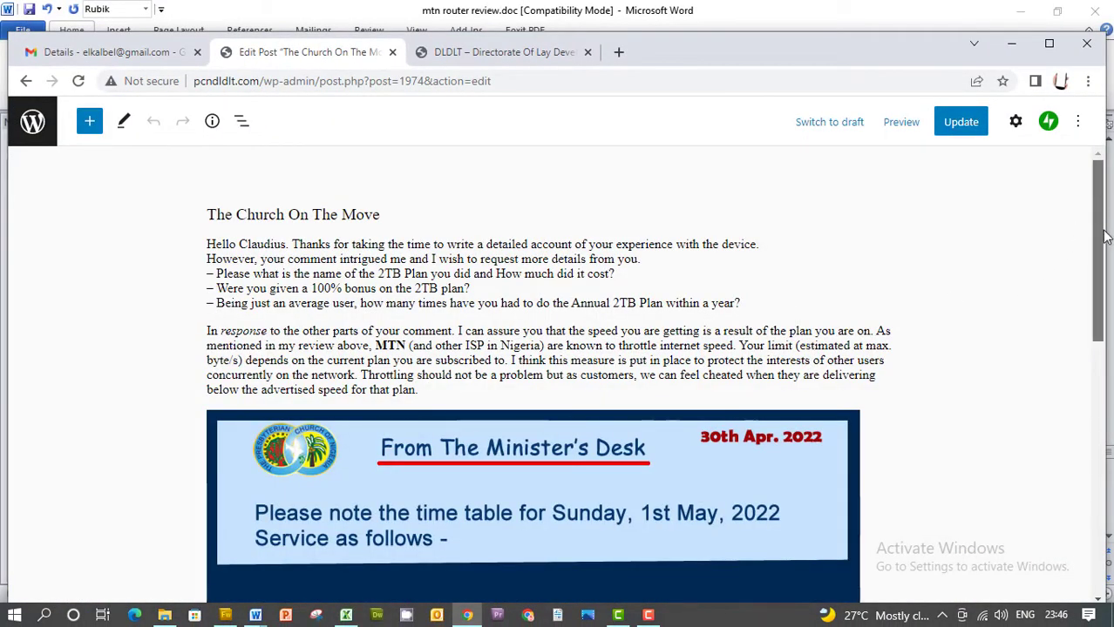
pyautogui.scroll(-3, 1098, 224)
pyautogui.scroll(2, 1108, 229)
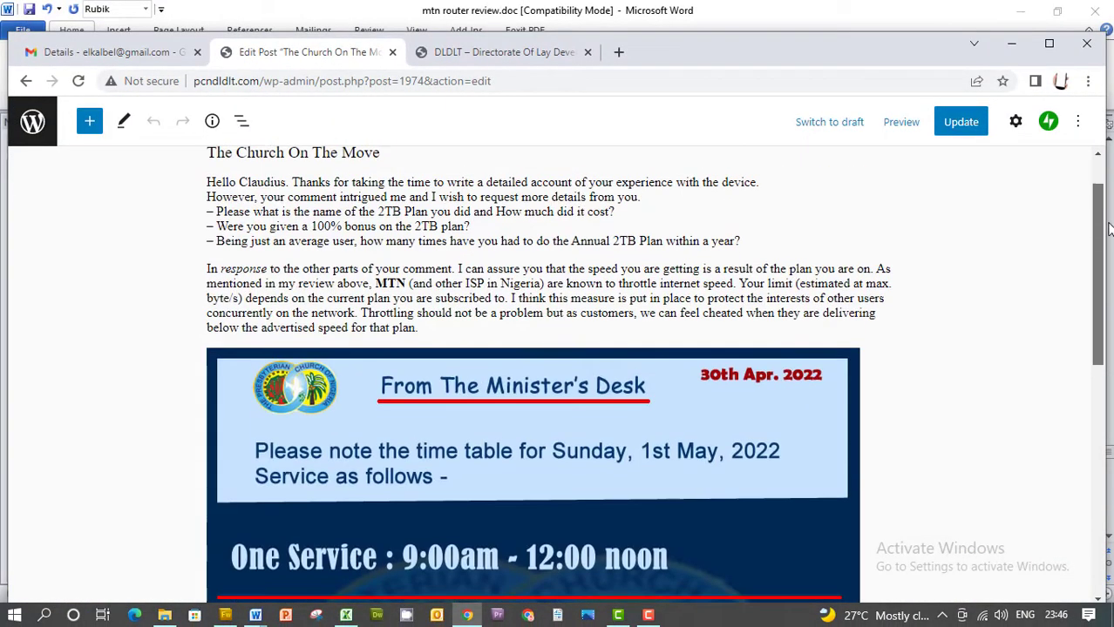
# Delete the text of the second body paragraph following its initial letter "I".
pyautogui.click(443, 279)
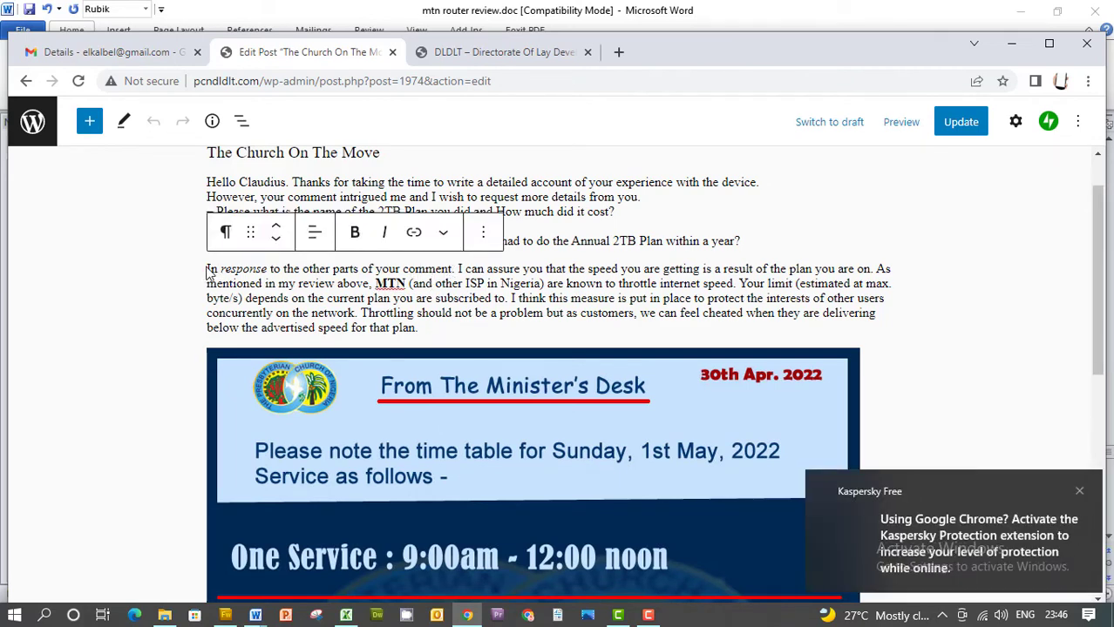
pyautogui.click(1078, 491)
pyautogui.click(211, 269)
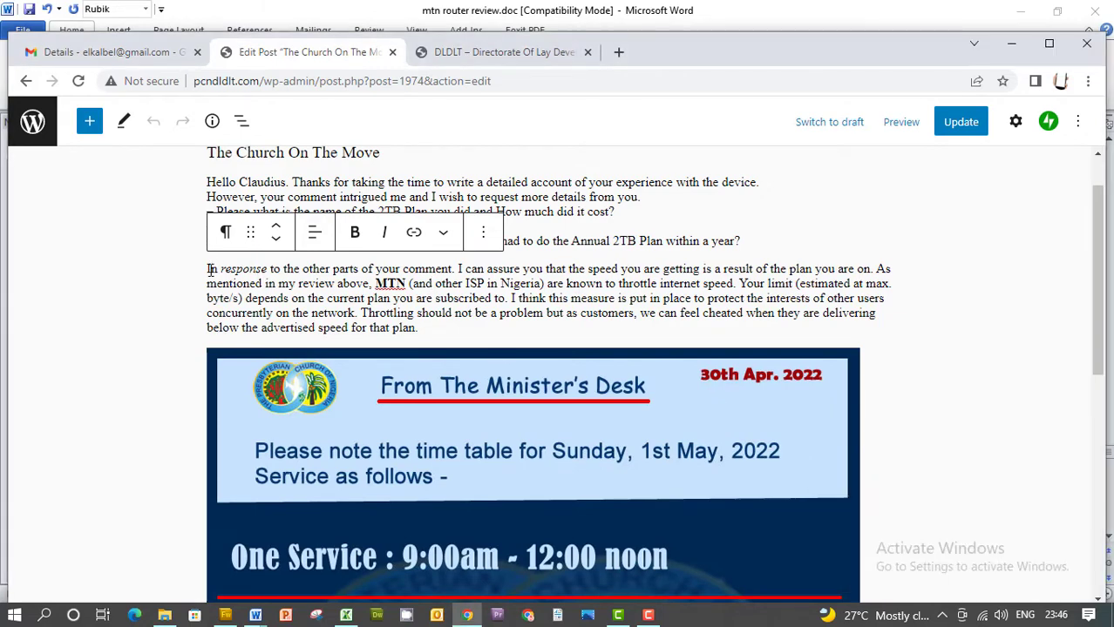
pyautogui.moveTo(248, 272); pyautogui.dragTo(467, 330)
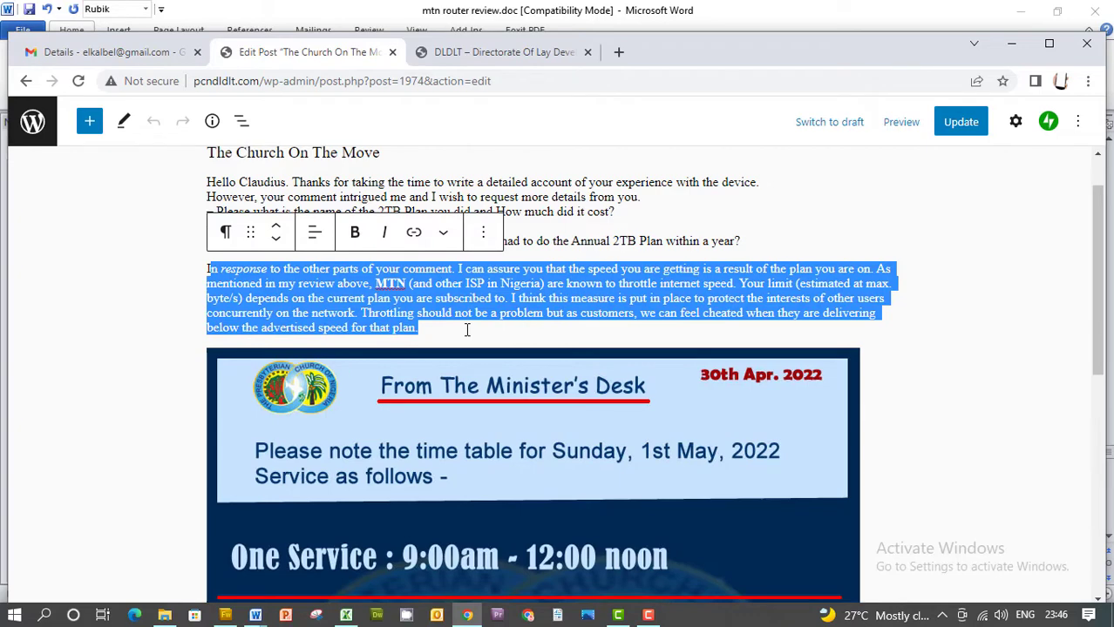
pyautogui.press('BackSpace')
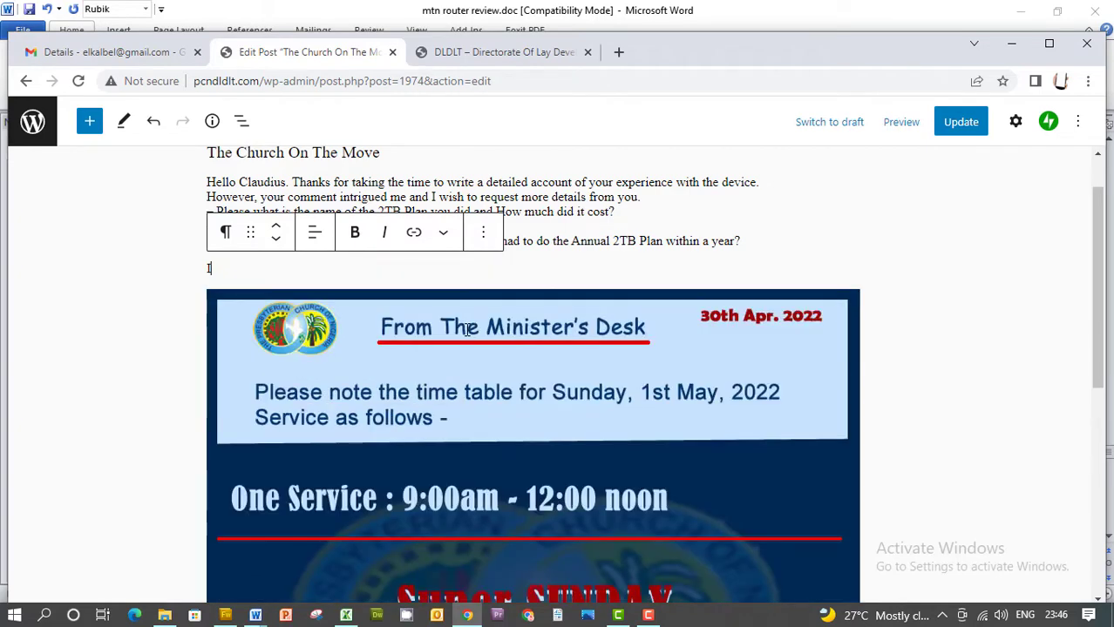
# Replace "year" with "day" in the last question of the first paragraph and update the post.
pyautogui.click(657, 212)
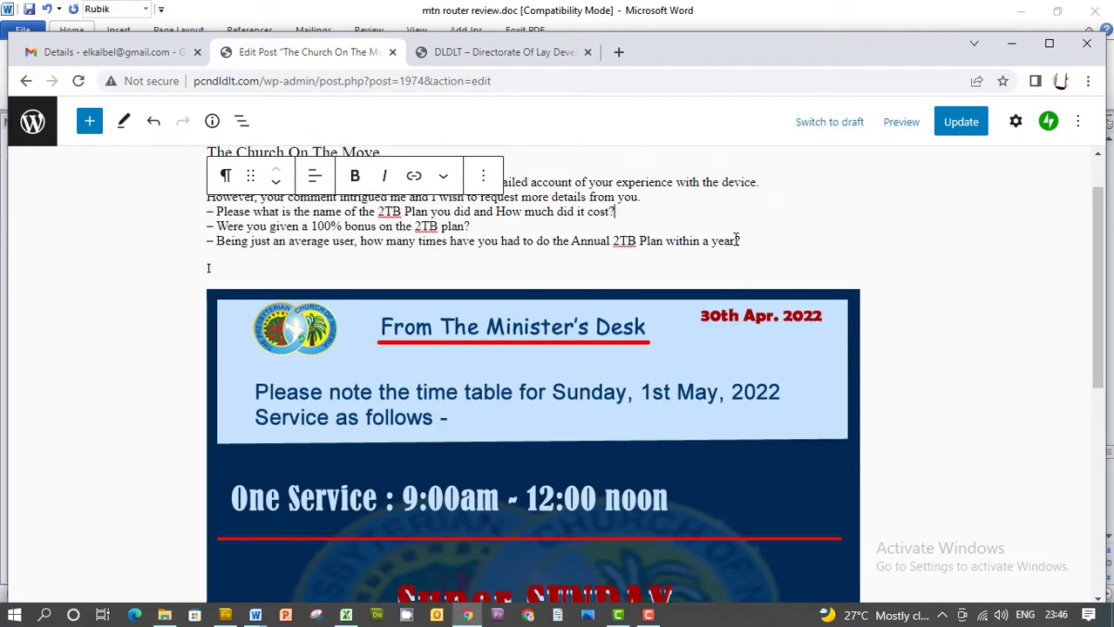
pyautogui.moveTo(737, 241); pyautogui.dragTo(714, 244)
pyautogui.write('day')
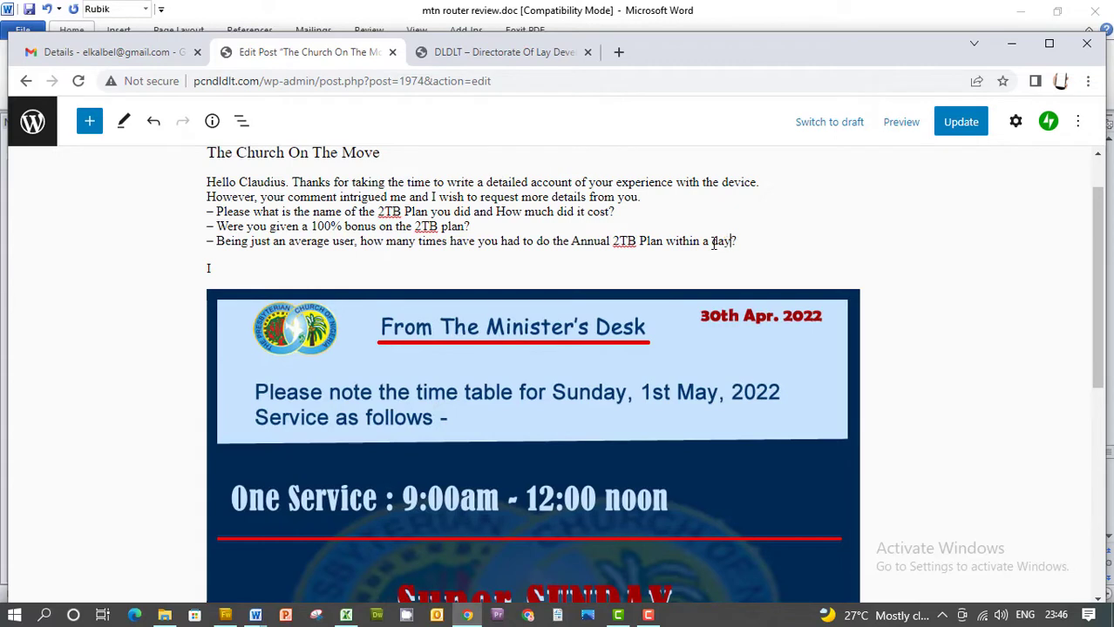
pyautogui.click(964, 125)
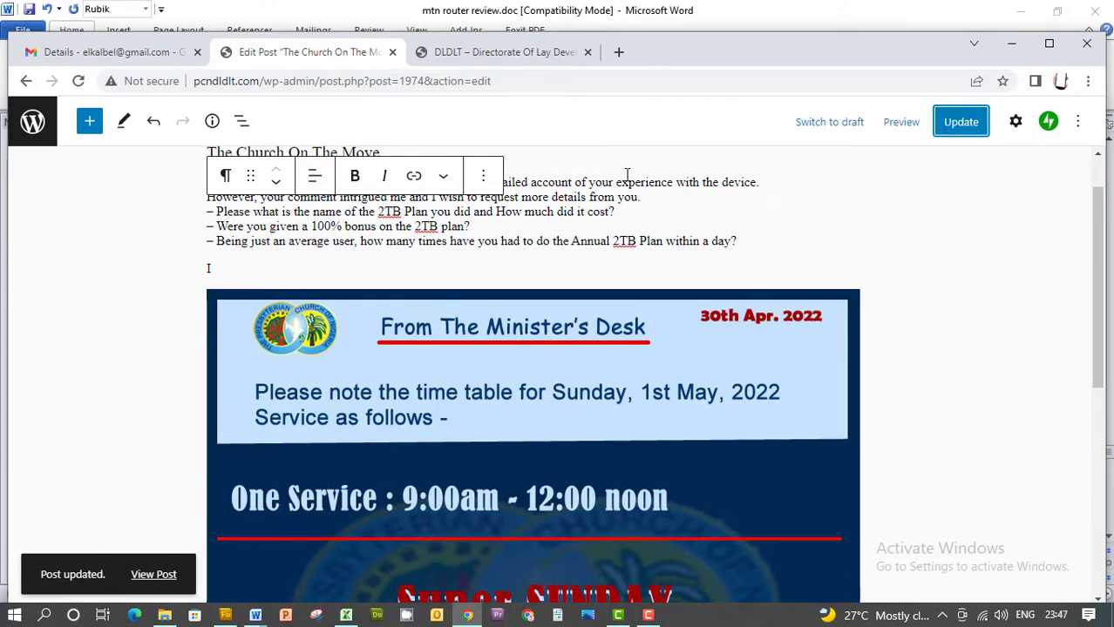
# Review the updated "The Church On The Move" post on the public site through Latest News Updates.
pyautogui.click(479, 56)
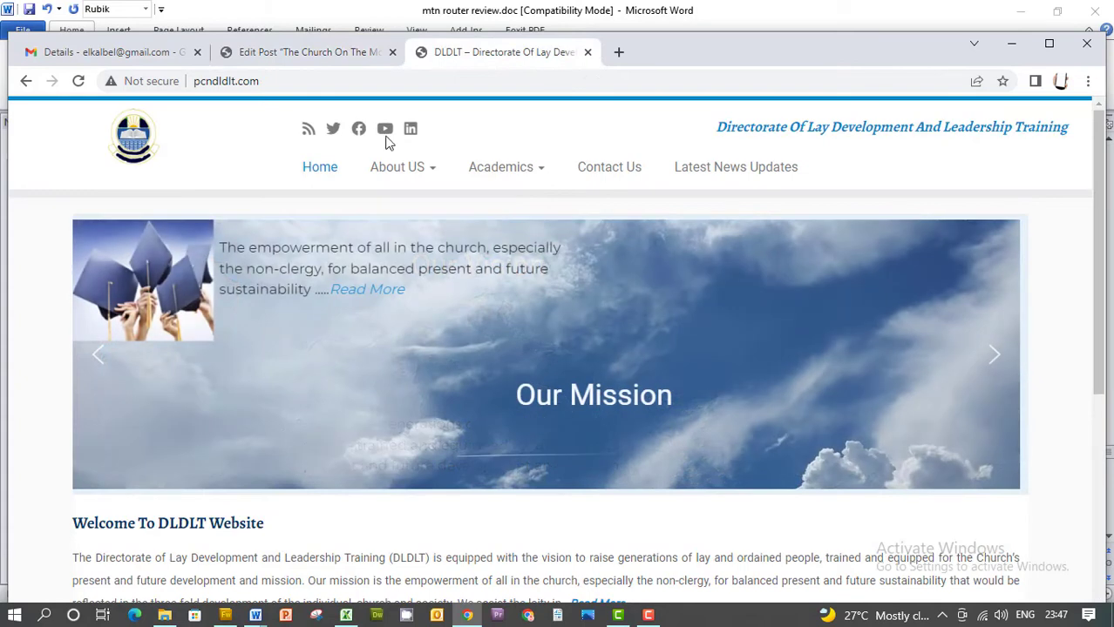
pyautogui.click(743, 170)
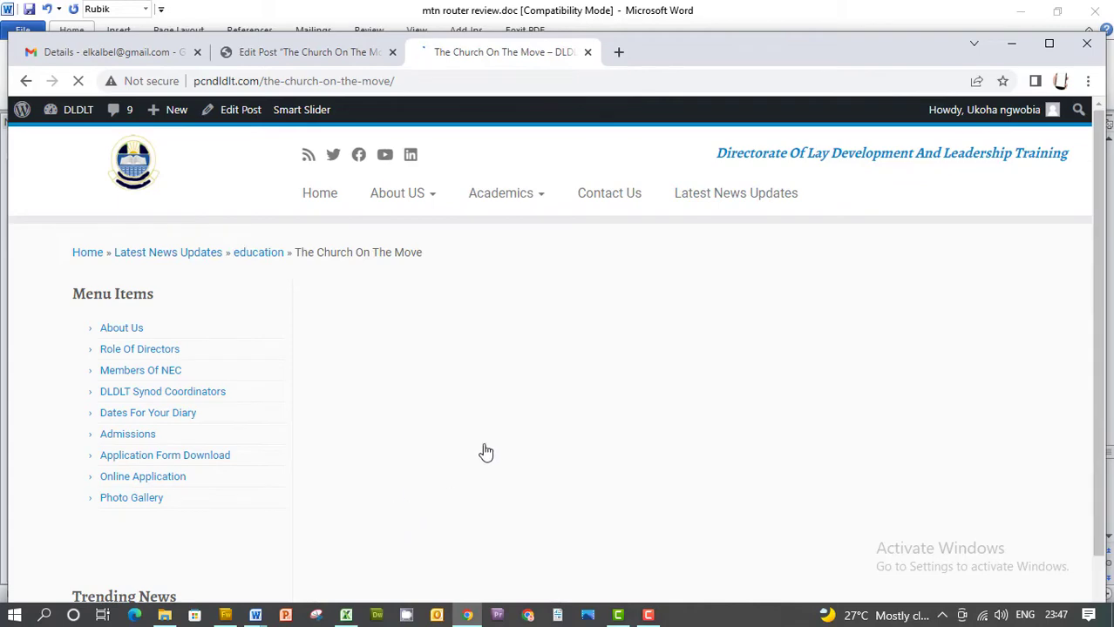
pyautogui.scroll(-5, 713, 344)
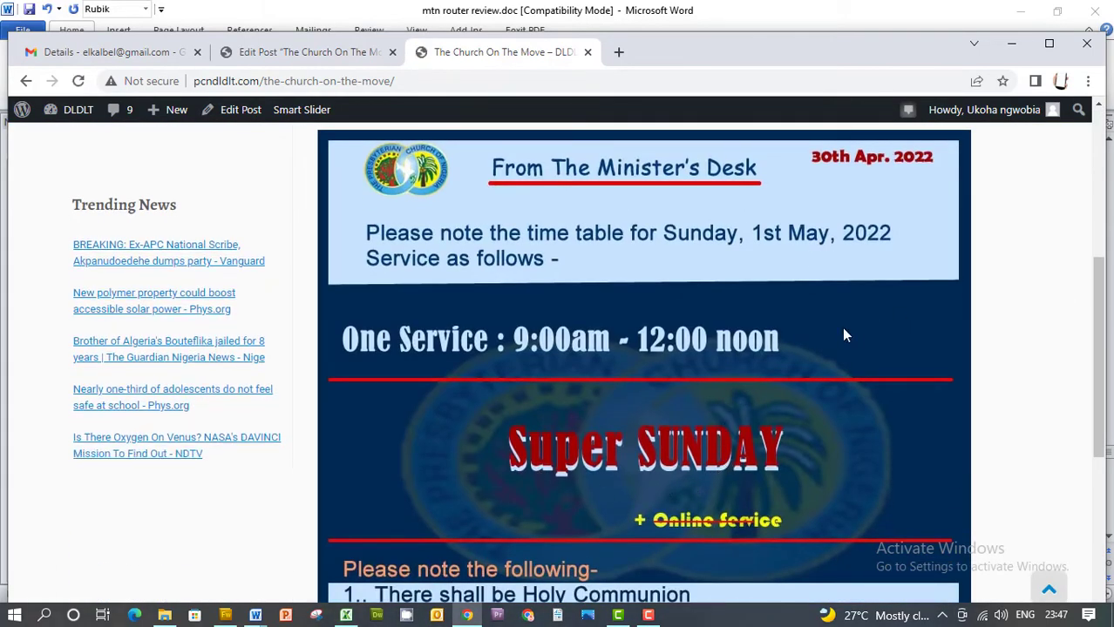
pyautogui.scroll(3, 843, 334)
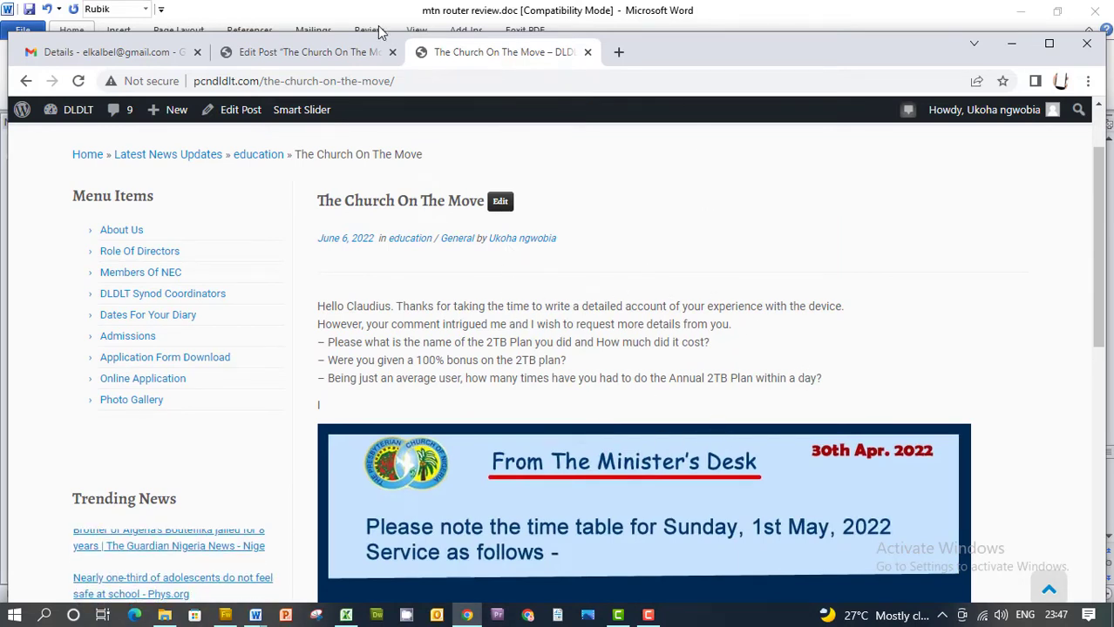
# Return to the dashboard's list of posts and move "The Church On The Move" to the trash.
pyautogui.click(299, 53)
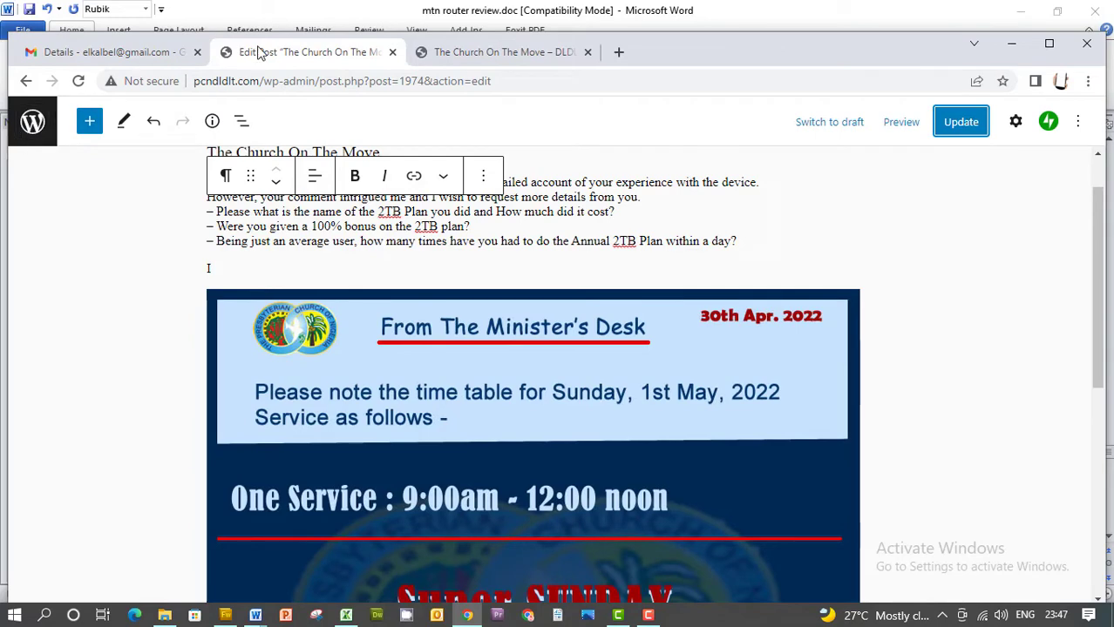
pyautogui.click(25, 83)
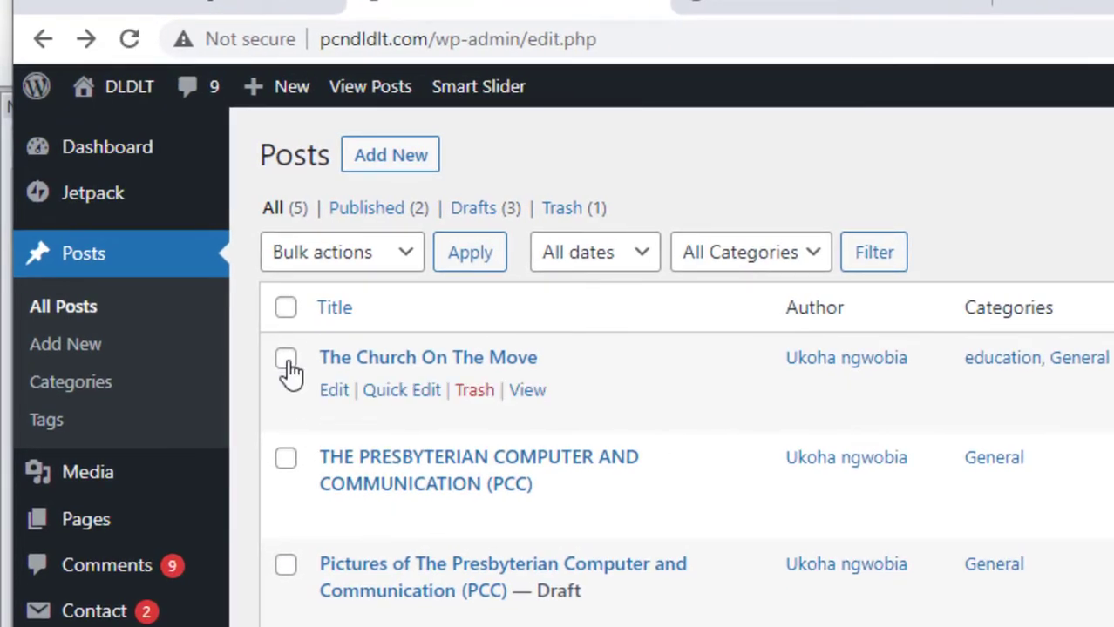
pyautogui.click(286, 359)
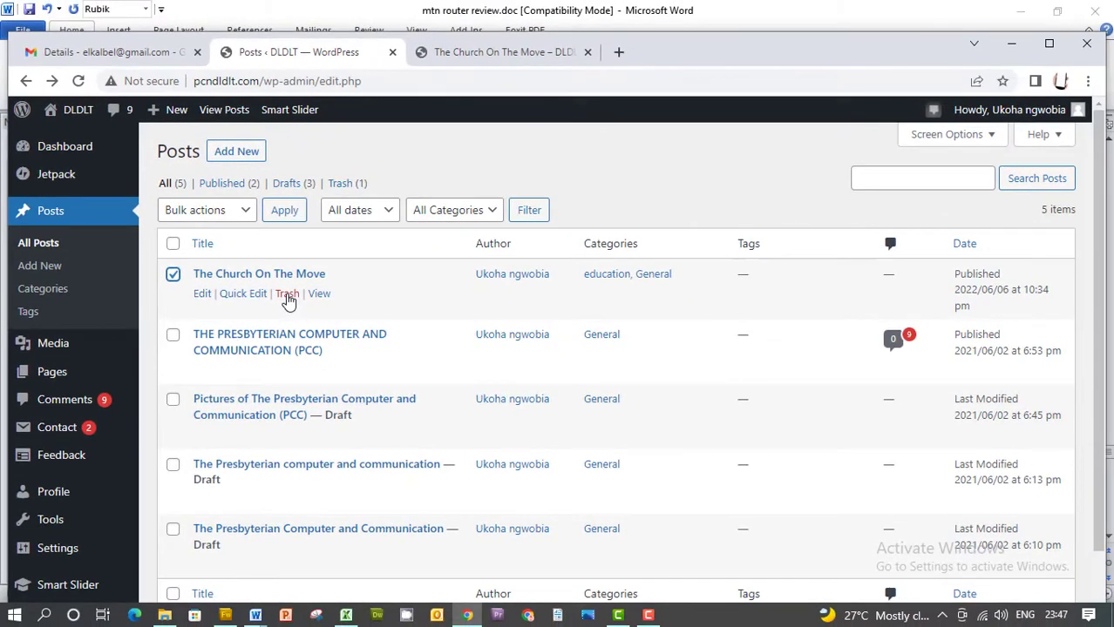
pyautogui.click(287, 296)
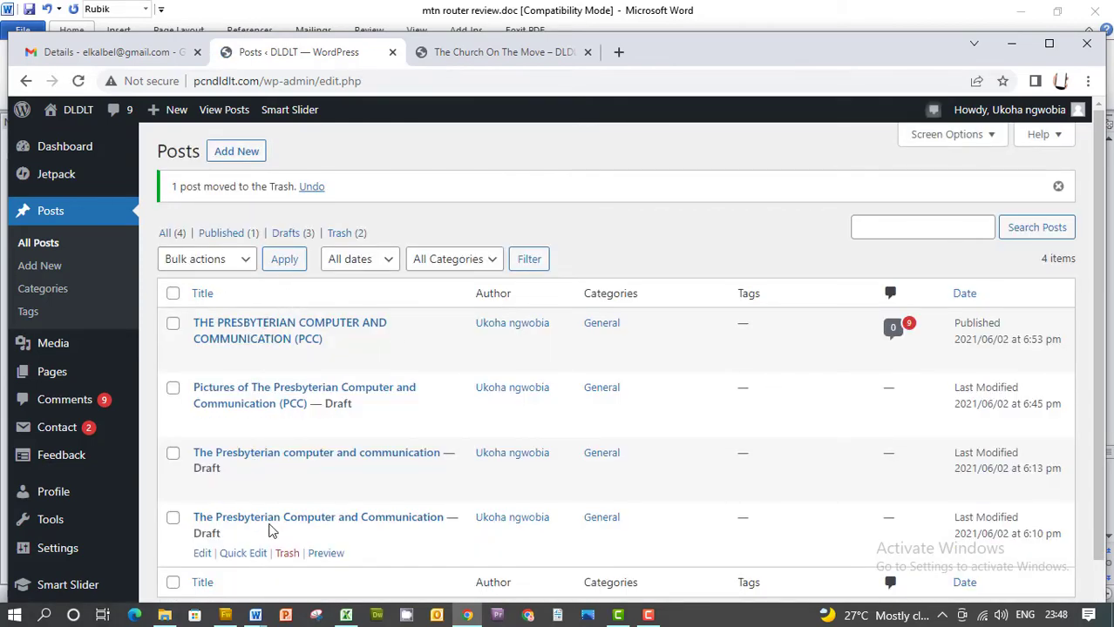
# Check the public site's Latest News Updates page for the trashed post and maximize the browser window.
pyautogui.click(503, 54)
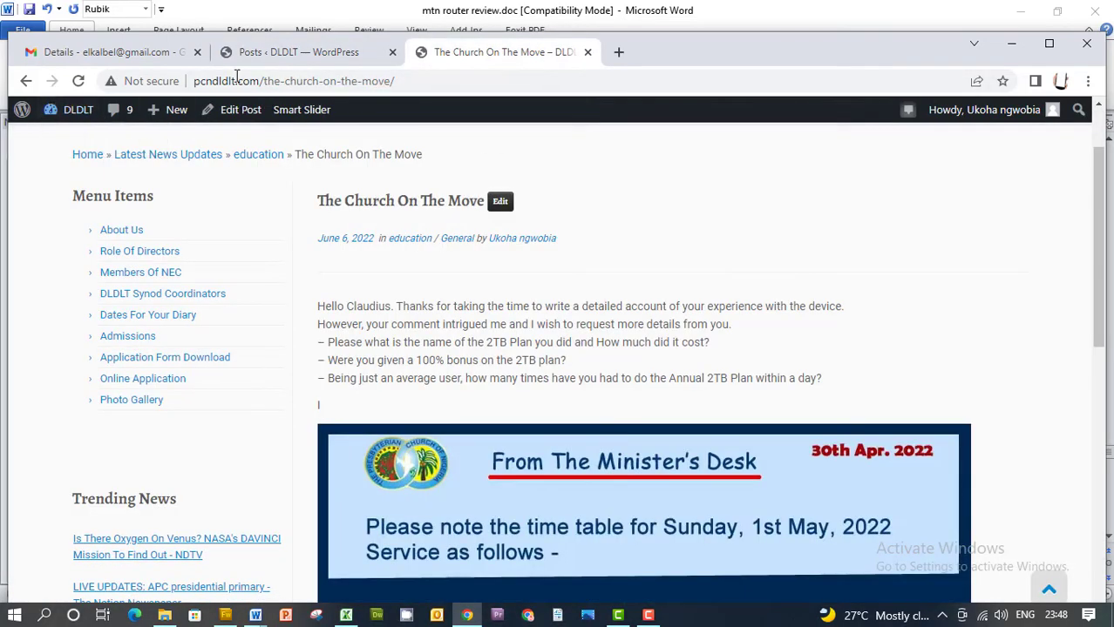
pyautogui.scroll(2, 989, 157)
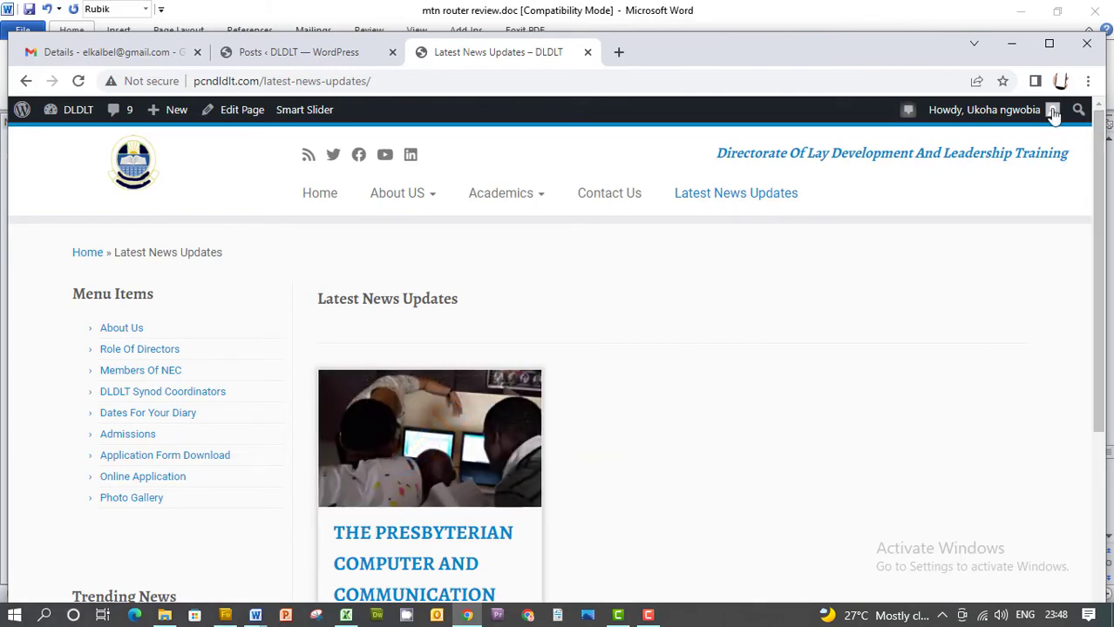
pyautogui.click(1049, 48)
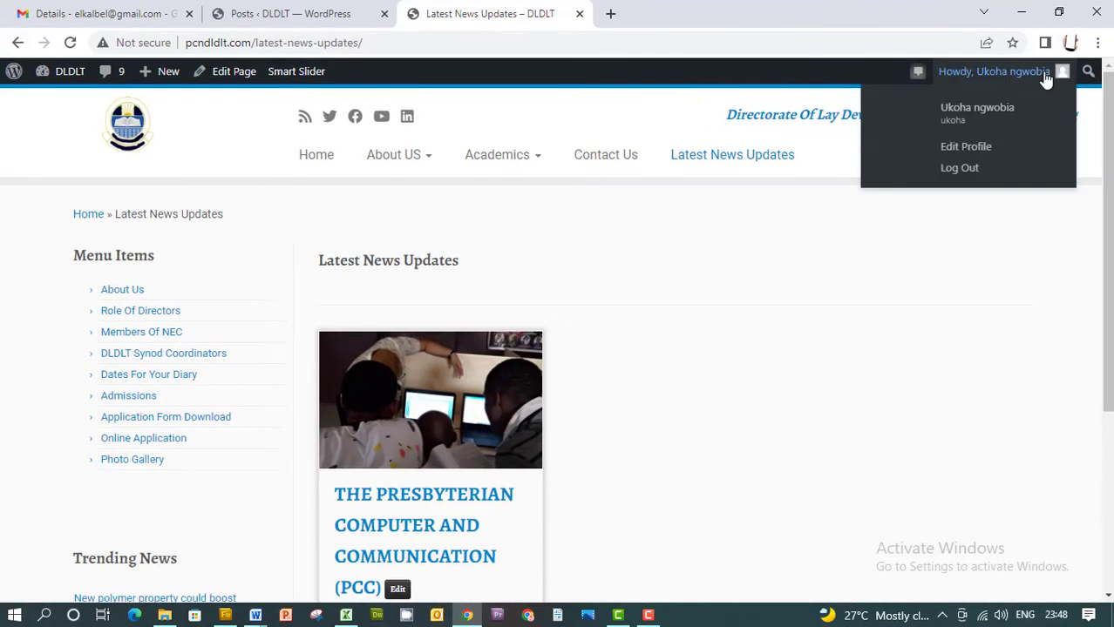